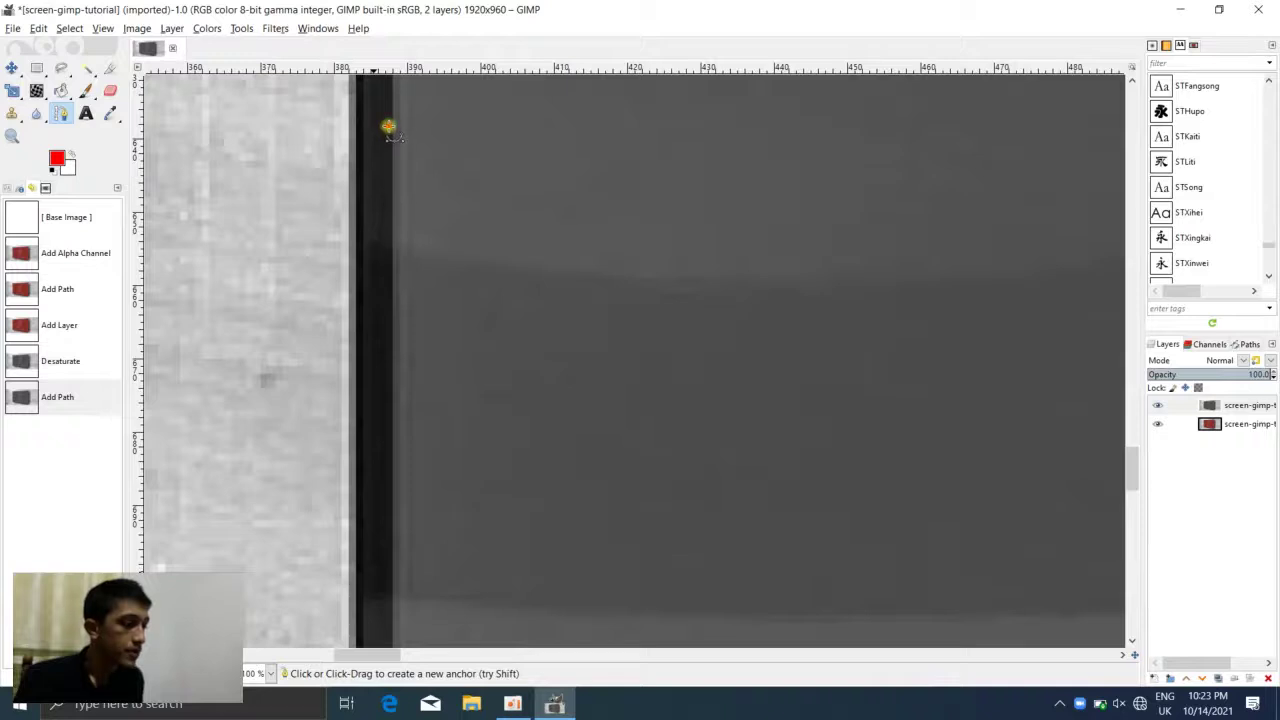
- Trace the TV screen's left inner edge with path anchors, going upward to its upper-left corner
drag(389, 176, 400, 718)
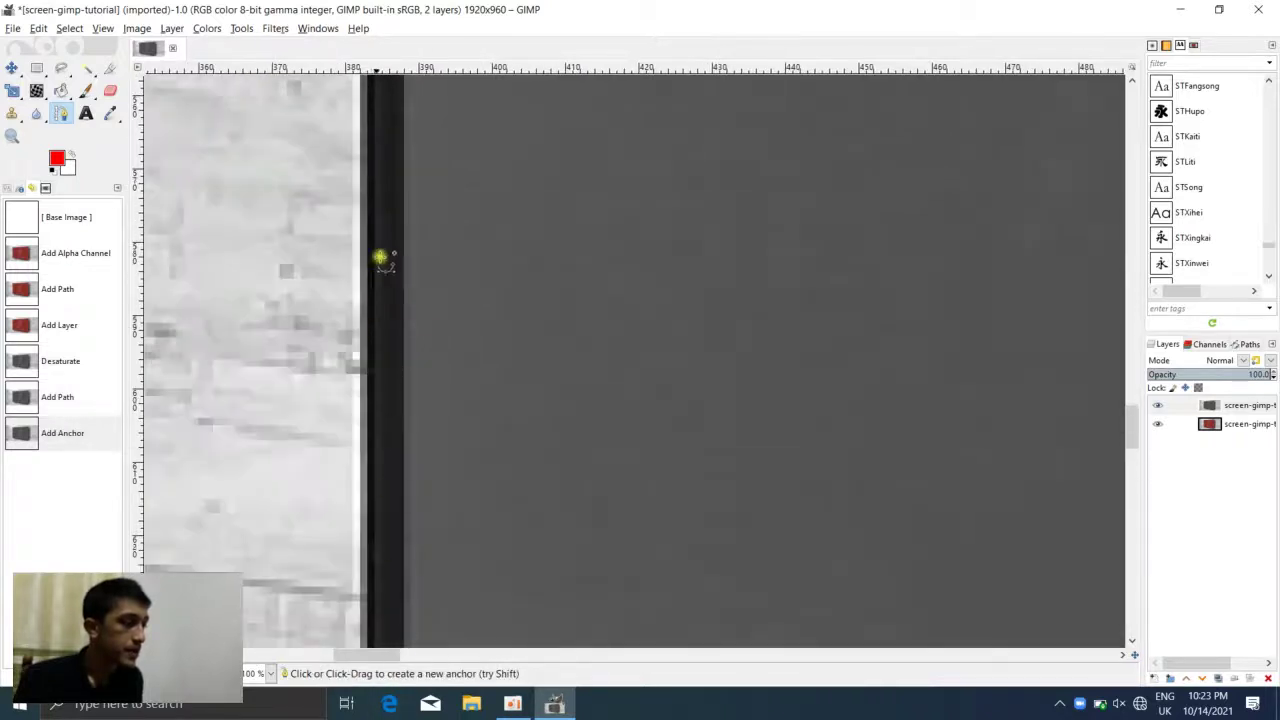
click(400, 97)
drag(400, 97, 456, 677)
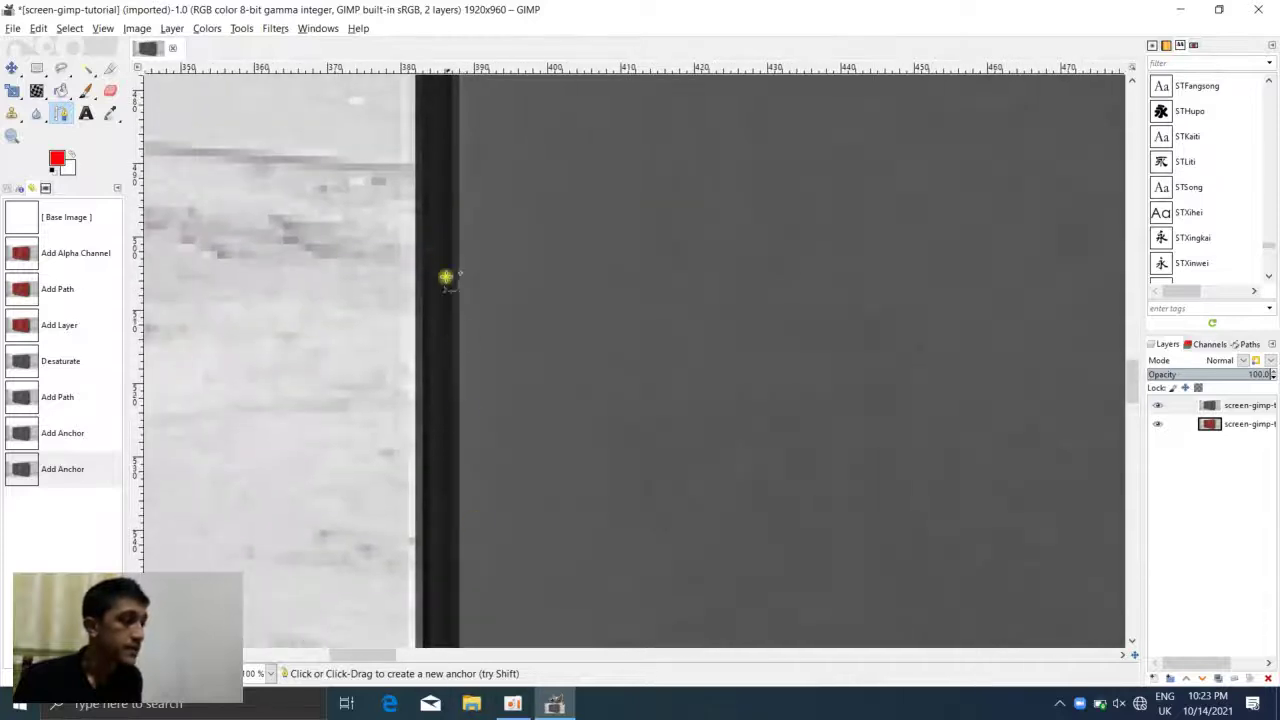
click(447, 116)
drag(447, 119, 521, 705)
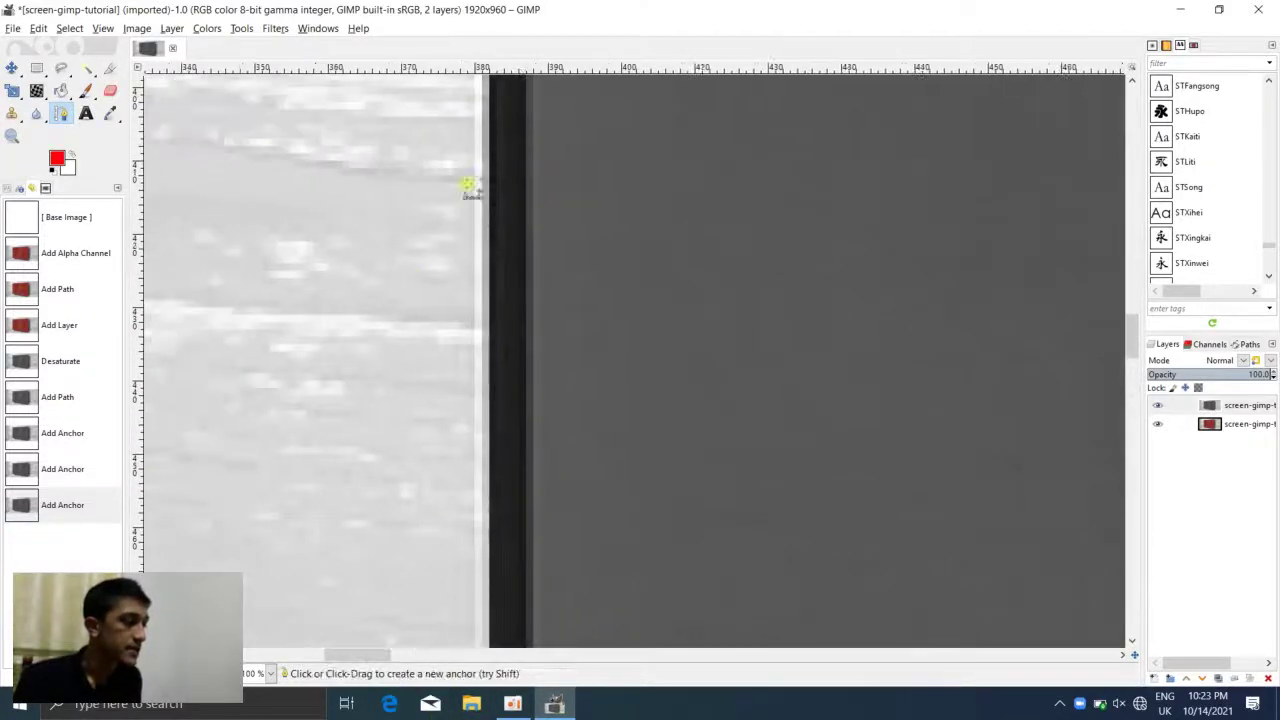
click(521, 122)
scroll(434, 274, down, 4)
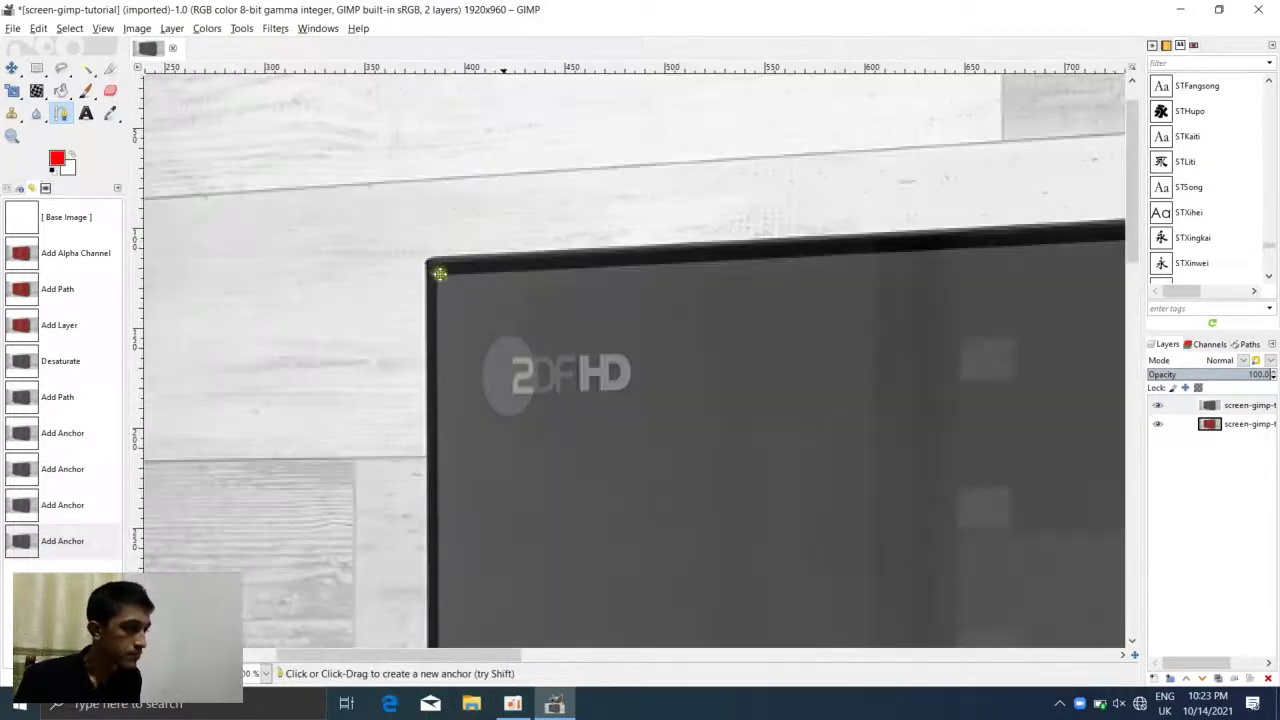
click(438, 273)
drag(440, 275, 446, 236)
click(12, 136)
click(59, 114)
right_click(329, 400)
click(367, 387)
click(1181, 10)
right_click(673, 100)
click(714, 140)
click(520, 704)
click(555, 704)
right_click(321, 237)
click(62, 114)
scroll(430, 385, down, 5)
drag(428, 530, 429, 389)
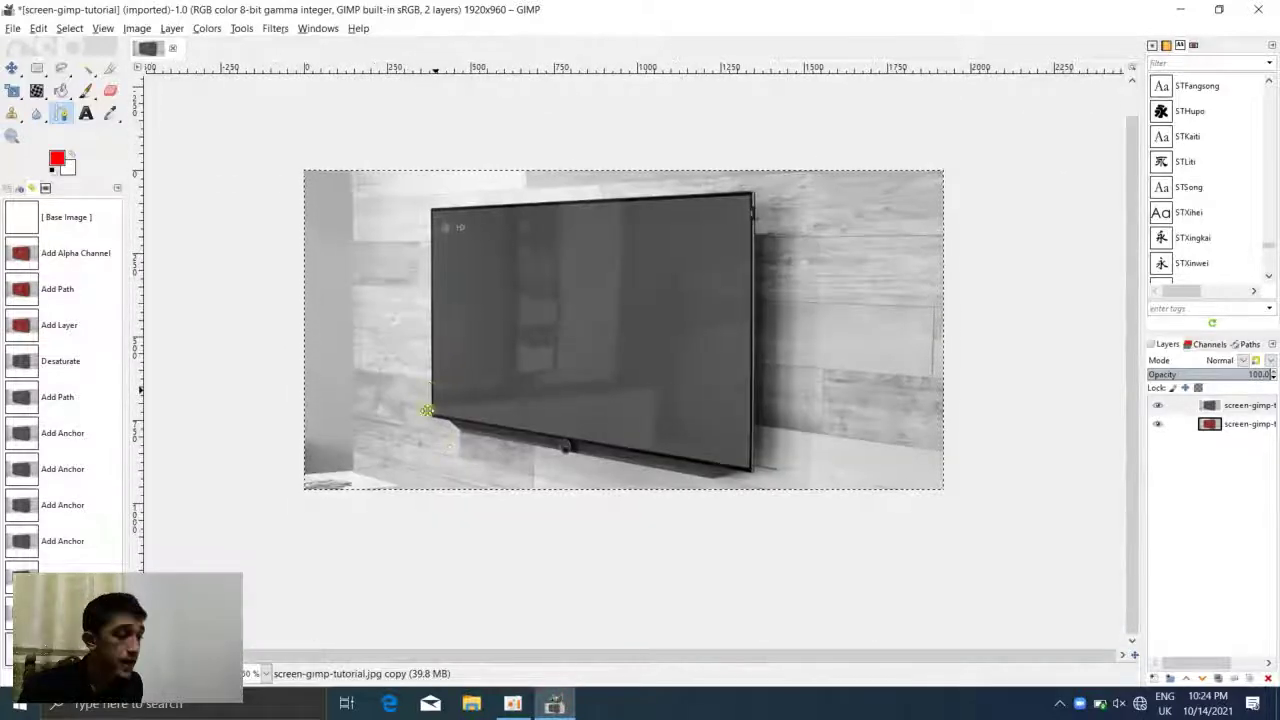
- Step back through the undo history to the Add Path state, removing the anchors traced along the left edge
scroll(429, 389, up, 2)
drag(377, 655, 346, 655)
click(511, 423)
click(62, 309)
click(61, 250)
drag(115, 376, 115, 357)
click(1180, 10)
right_click(656, 53)
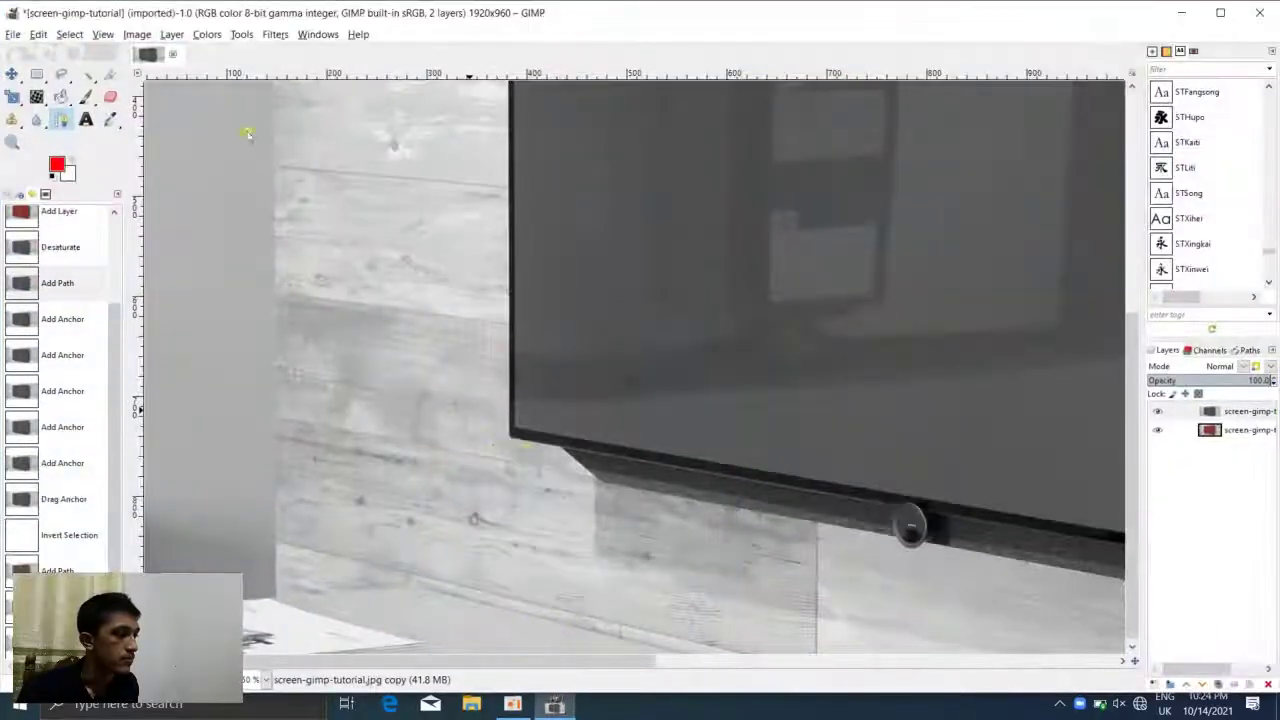
- Start a path at the TV screen's lower-left inner corner and extend it to the upper-left corner
right_click(514, 425)
click(516, 433)
scroll(516, 433, up, 2)
click(511, 421)
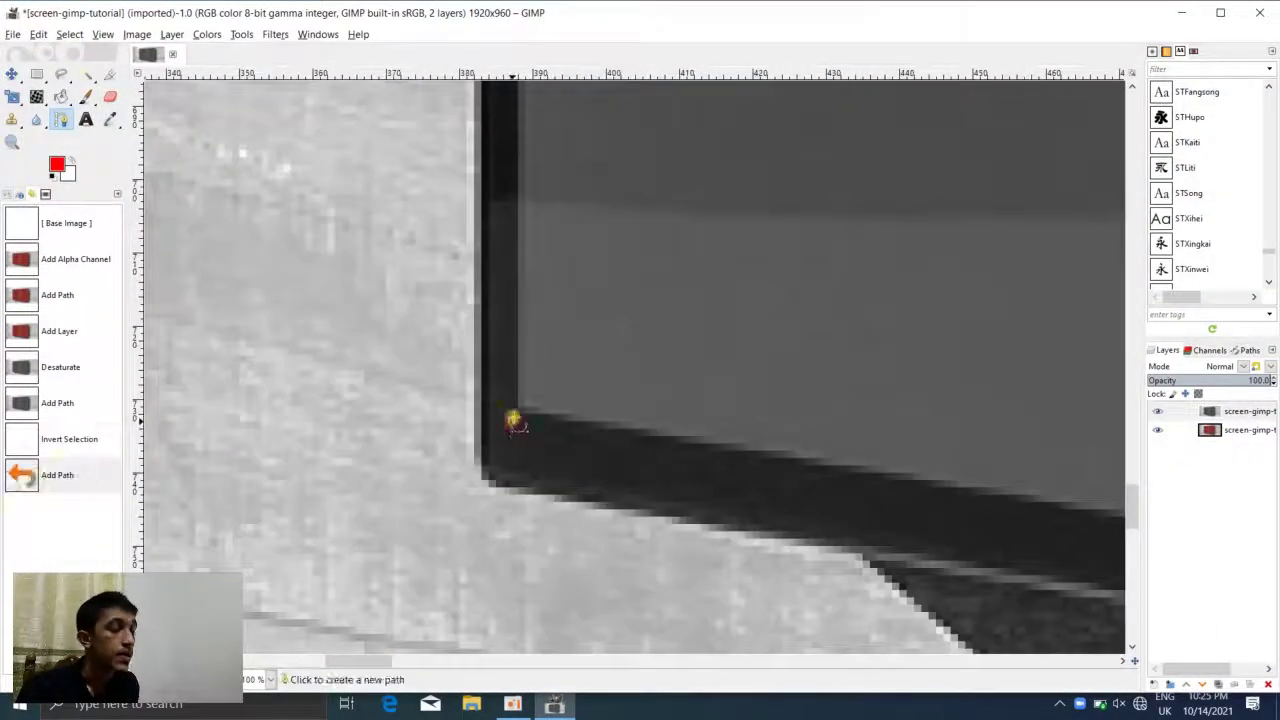
click(511, 421)
drag(1134, 503, 1134, 164)
click(497, 331)
- Add path anchors along the inner edge of the TV's top frame up to its upper-right corner
click(1083, 304)
drag(360, 661, 605, 661)
click(799, 245)
click(834, 133)
drag(1133, 167, 1133, 155)
click(1076, 257)
drag(601, 661, 705, 662)
click(1086, 202)
click(566, 137)
- Extend the path down the TV screen's right edge to its lower-right inner corner
scroll(545, 300, down, 8)
click(544, 422)
click(397, 129)
- Continue the path along the bottom frame's inner edge back to the starting anchor at the lower-left corner
drag(1134, 594, 1134, 562)
click(166, 514)
drag(746, 662, 624, 662)
click(296, 222)
drag(1134, 567, 1134, 550)
drag(597, 661, 476, 661)
click(266, 129)
drag(1134, 549, 1134, 536)
drag(452, 661, 376, 656)
click(358, 112)
drag(1132, 543, 1130, 529)
click(181, 309)
drag(425, 659, 358, 648)
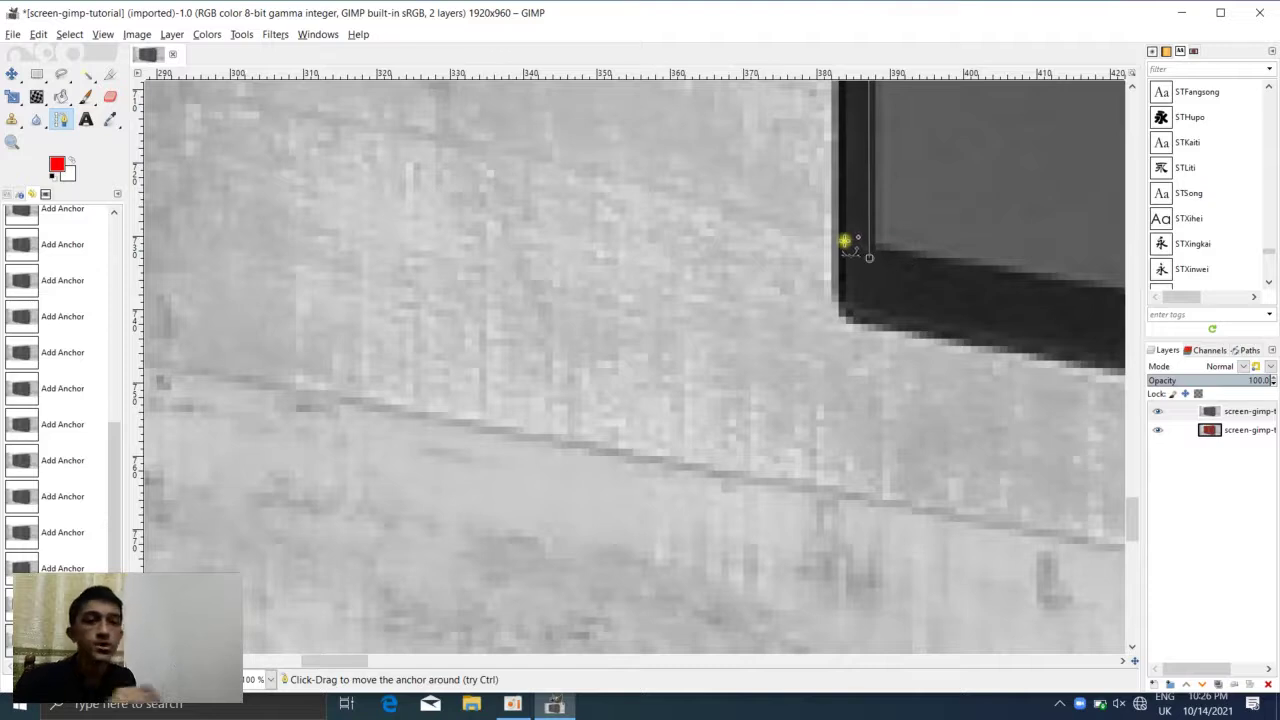
- Turn the traced screen path into a selection
right_click(430, 158)
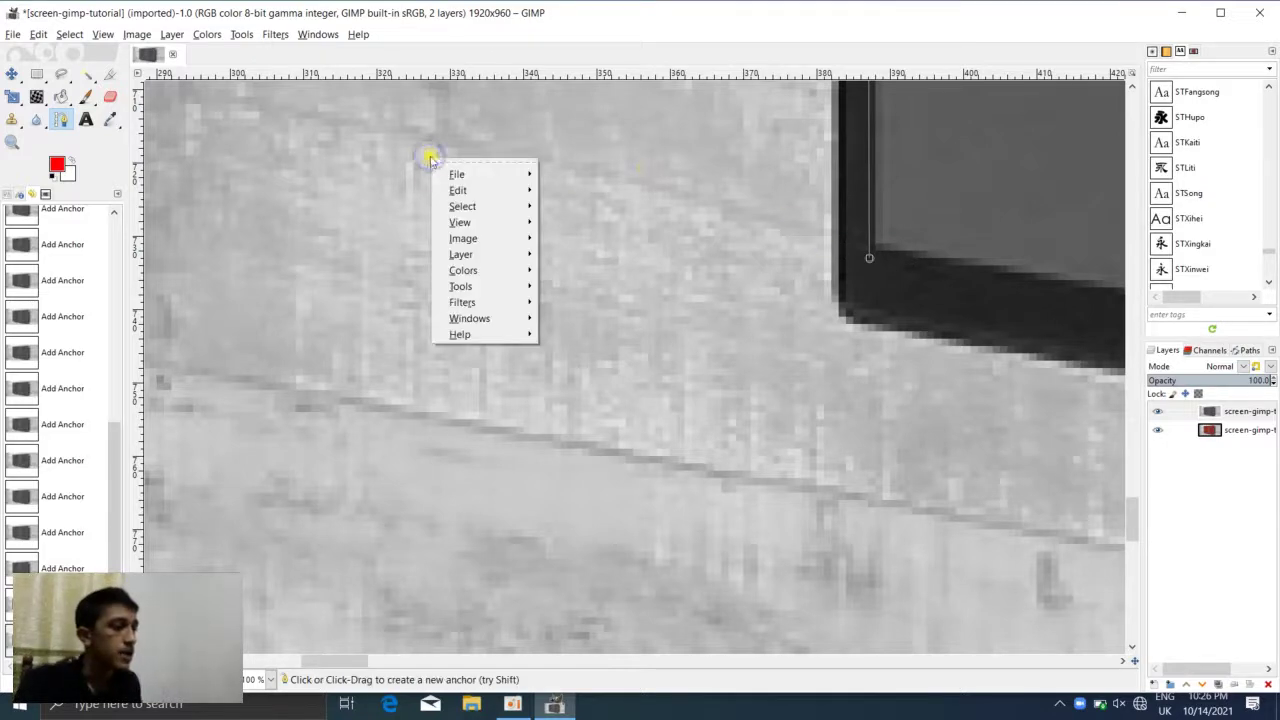
mouse_move(463, 207)
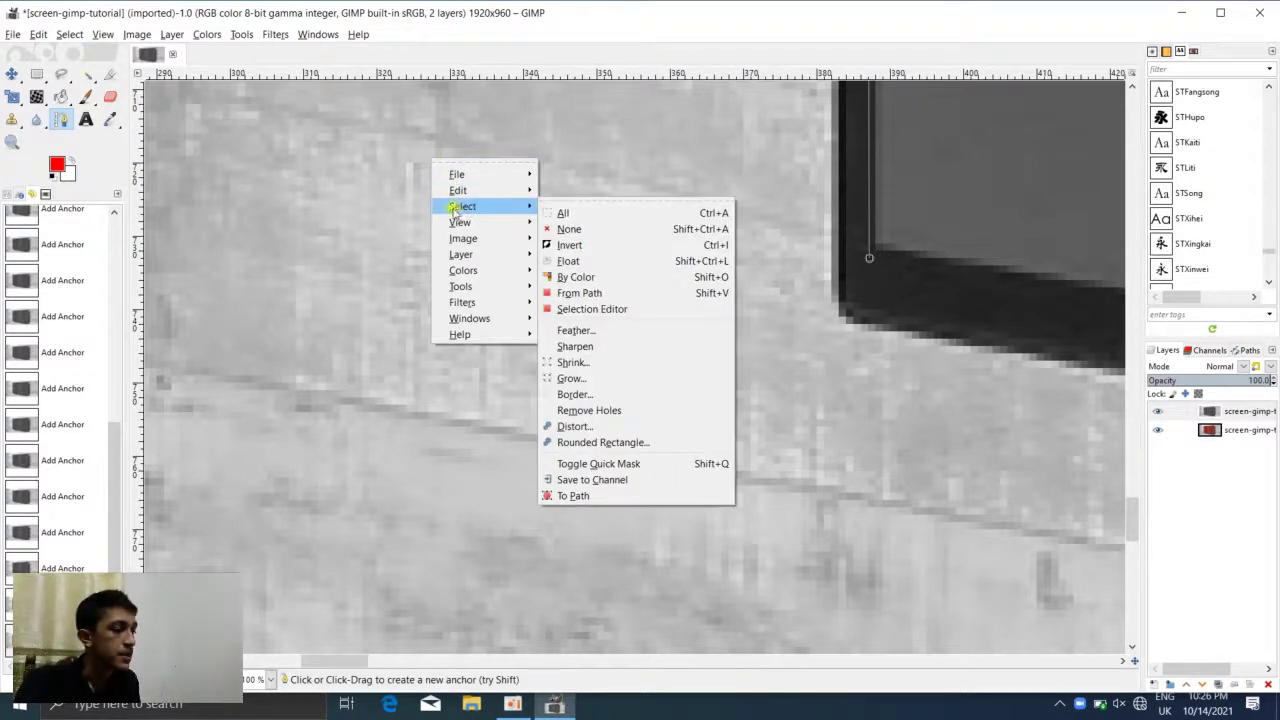
click(622, 292)
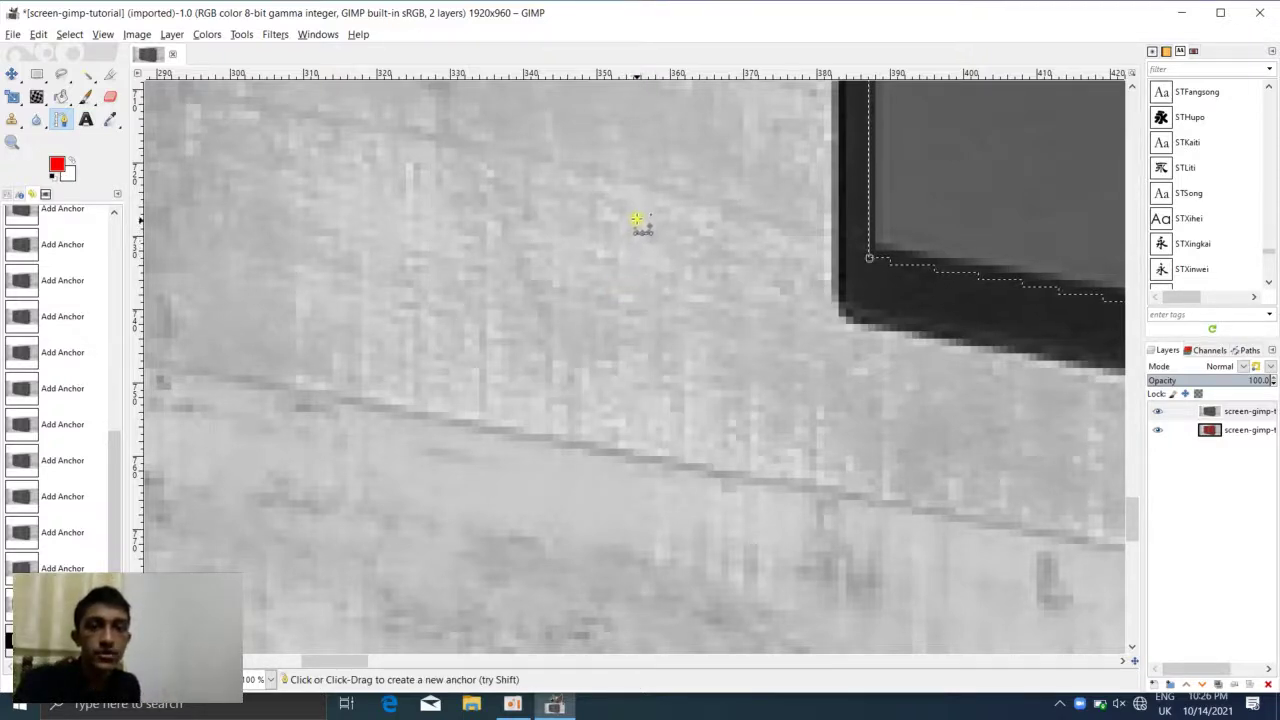
- Invert the selection and clear everything outside the TV screen on the desaturated layer
scroll(630, 217, down, 6)
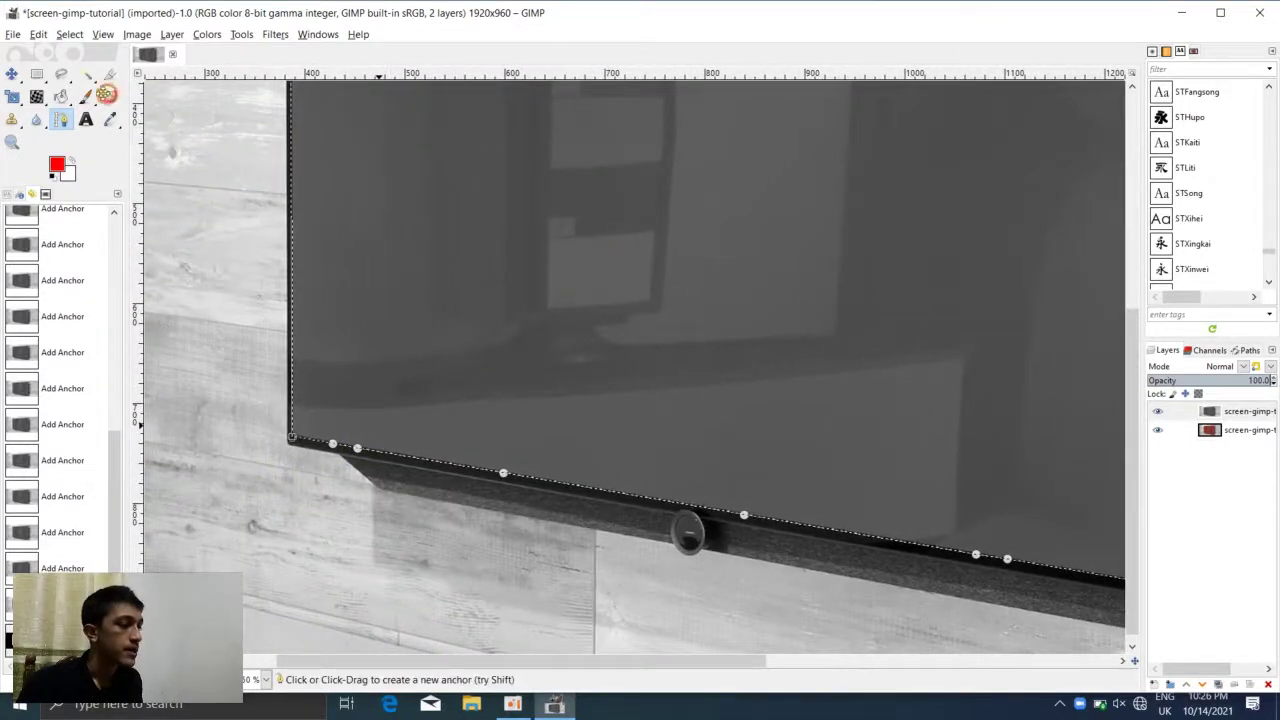
right_click(379, 125)
click(72, 6)
click(69, 34)
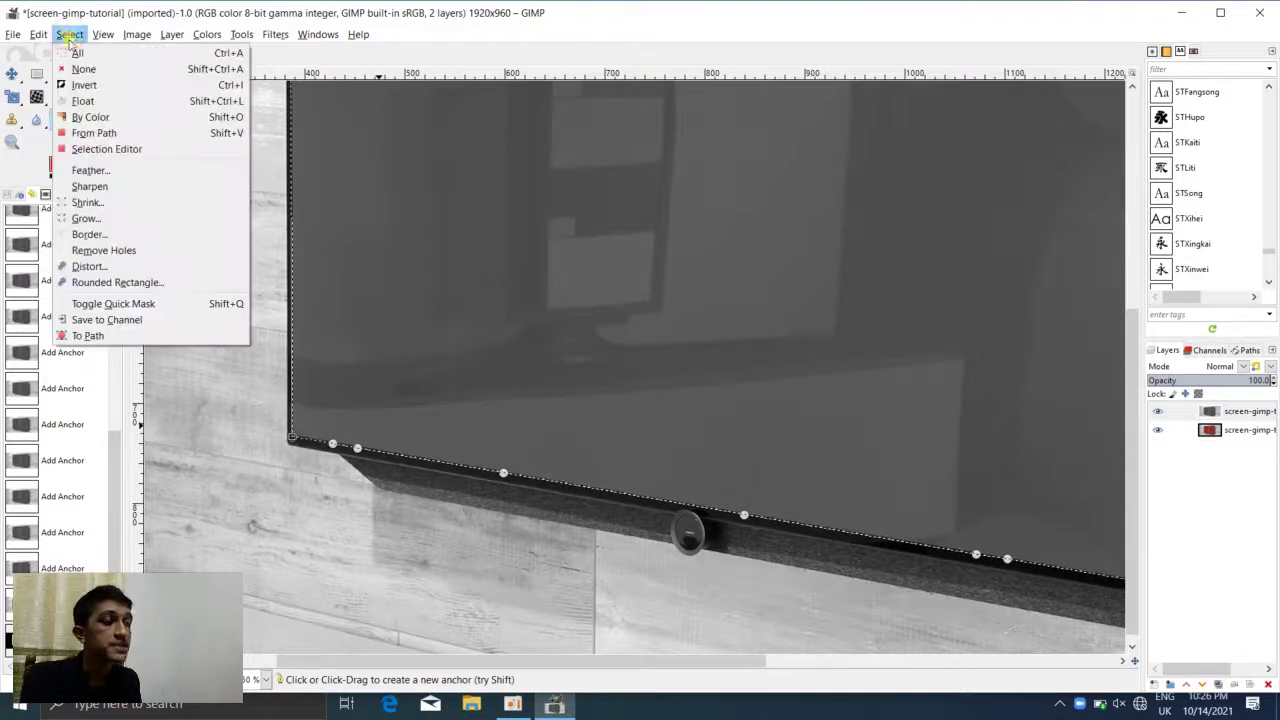
click(107, 86)
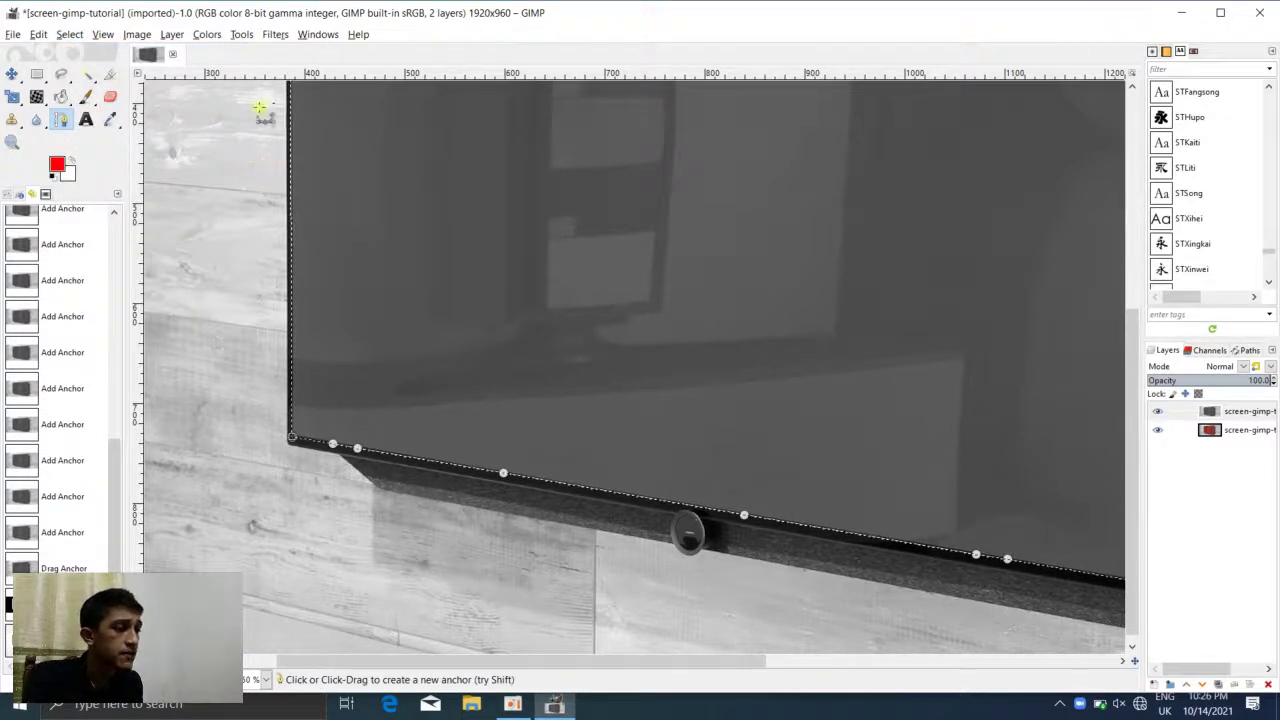
click(37, 36)
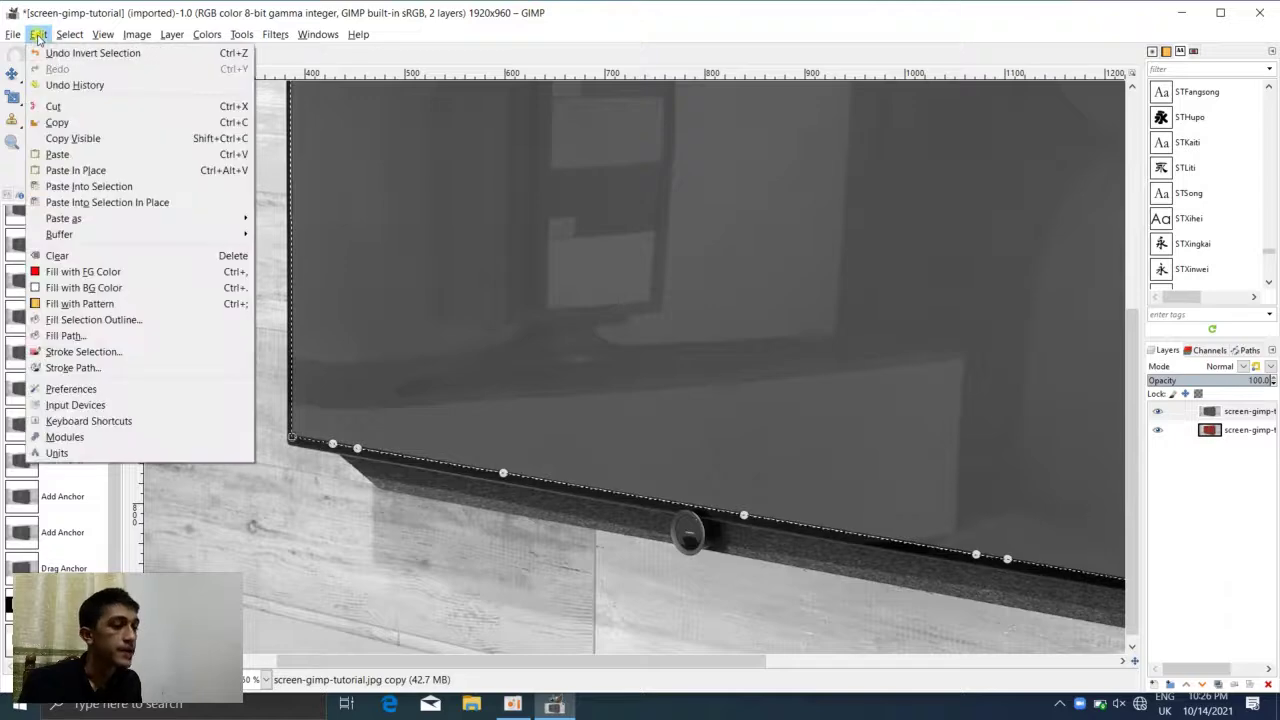
click(100, 256)
- Hide the desaturated top layer and select the original layer with the red TV screen
scroll(374, 243, down, 3)
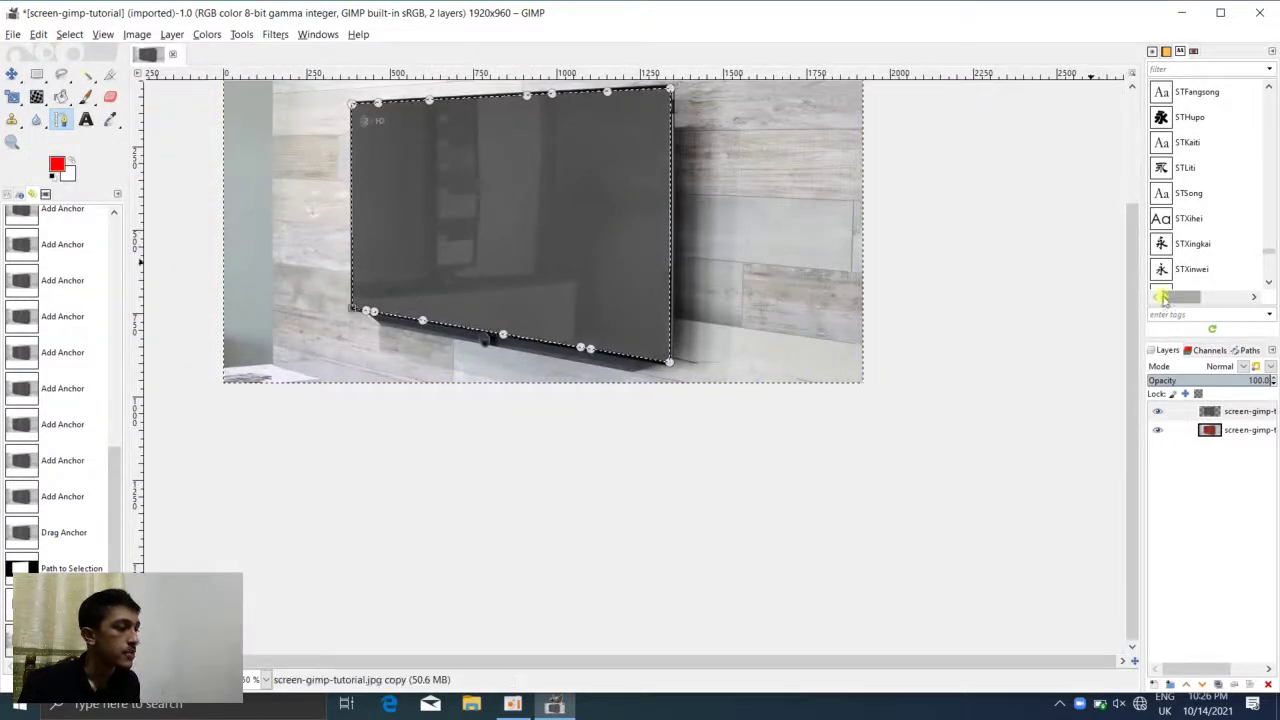
drag(1137, 277, 979, 235)
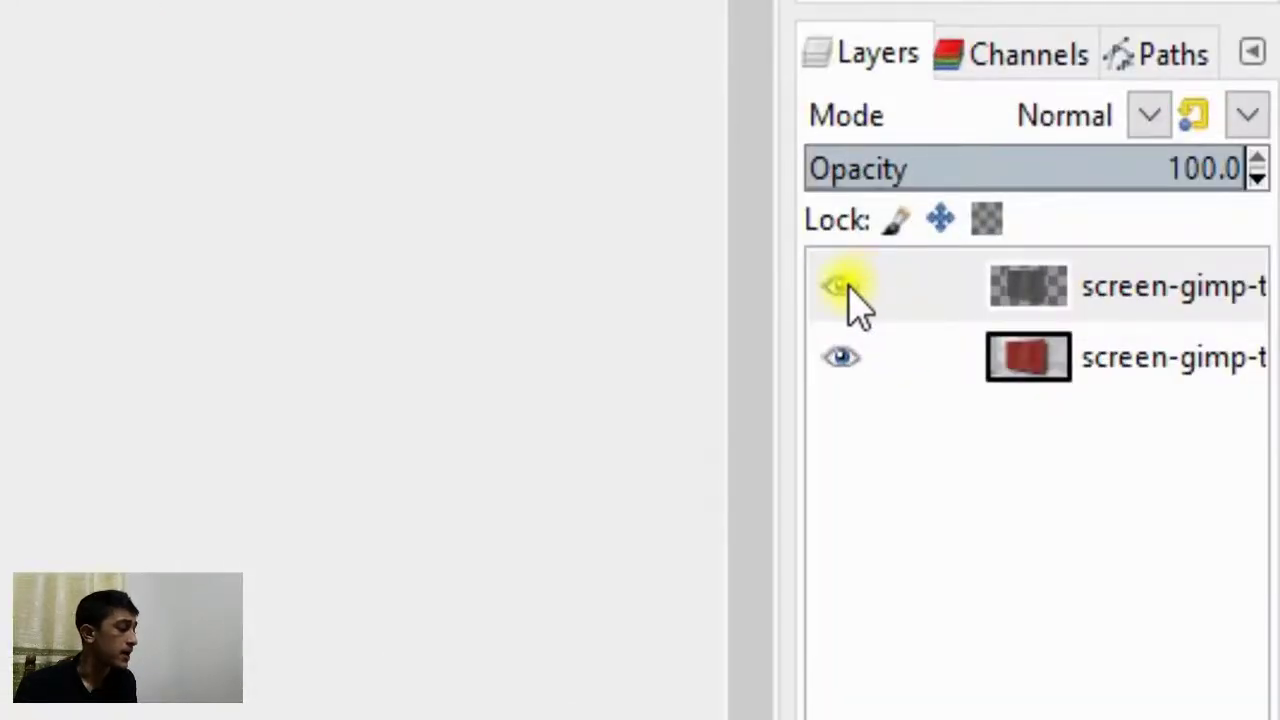
click(843, 290)
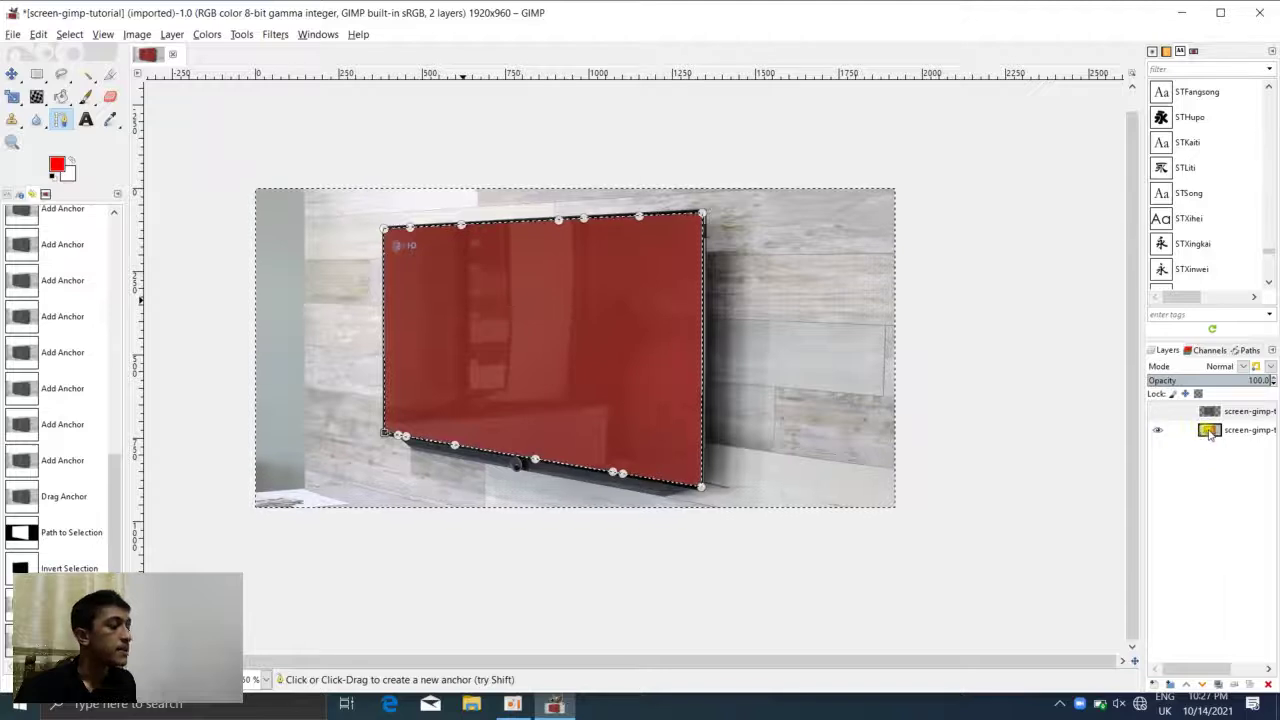
click(1213, 432)
key(Delete)
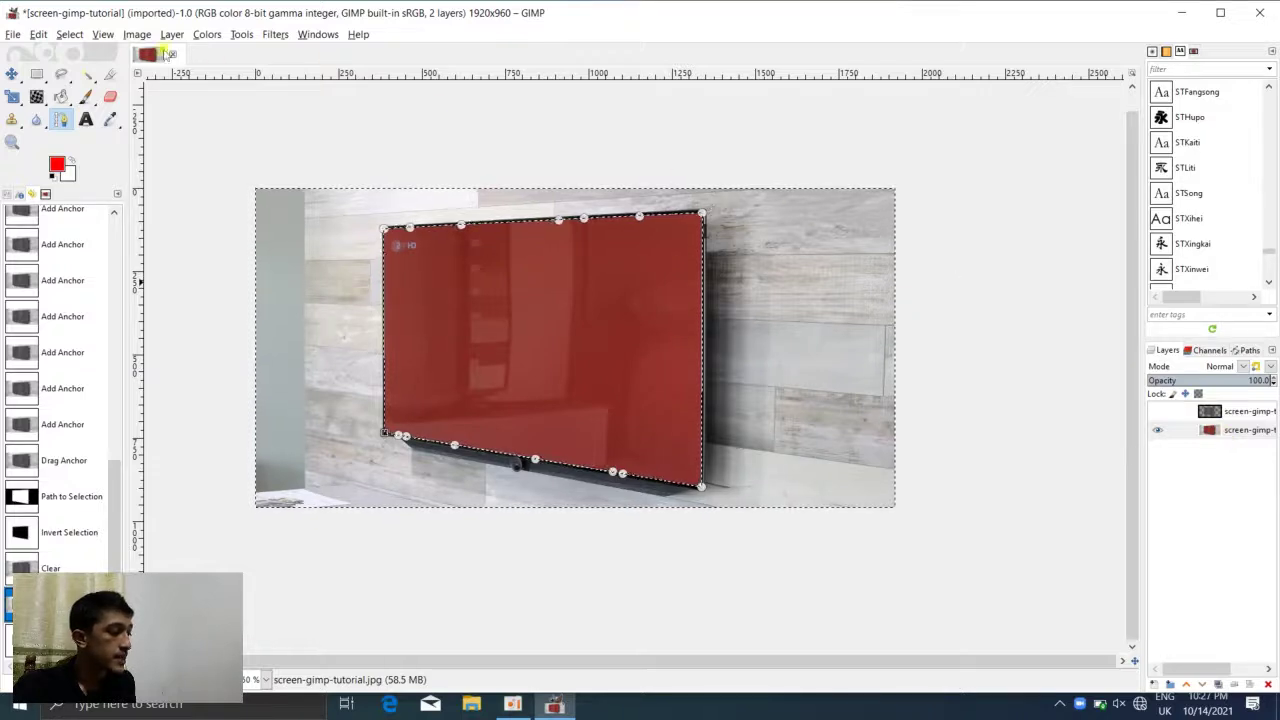
- Invert the selection and clear the red screen area from the original layer
click(66, 36)
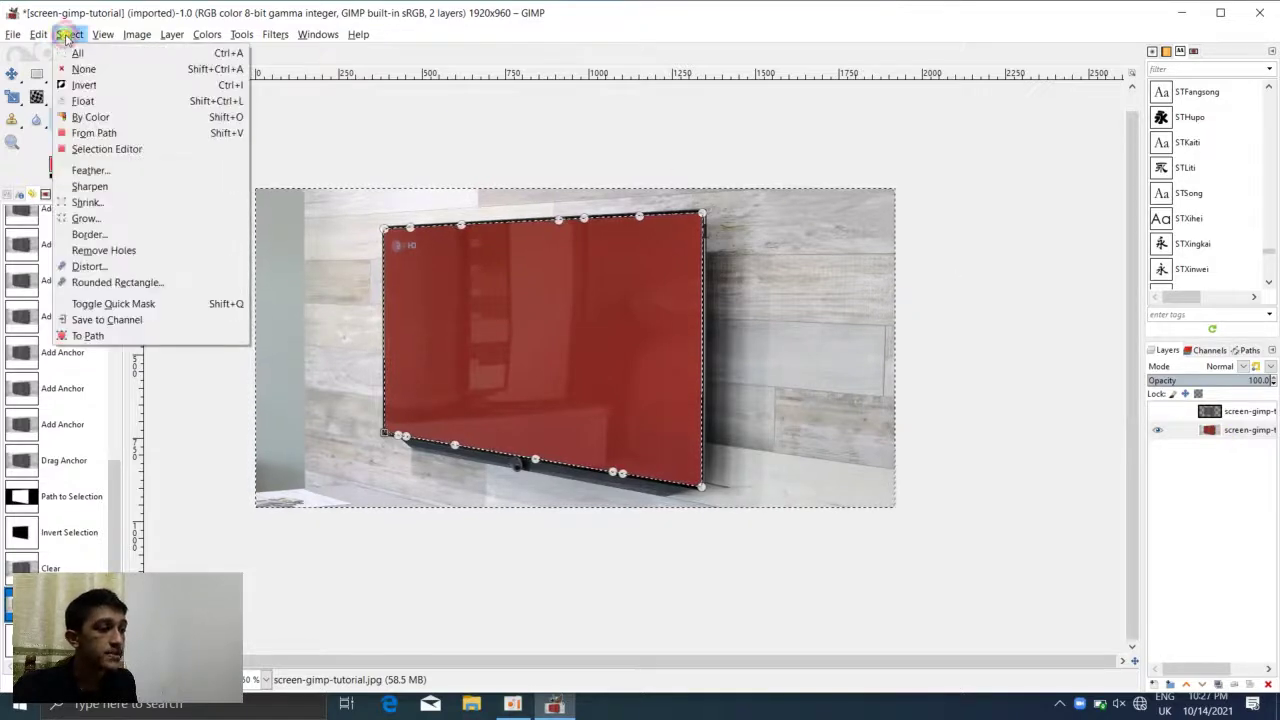
click(97, 90)
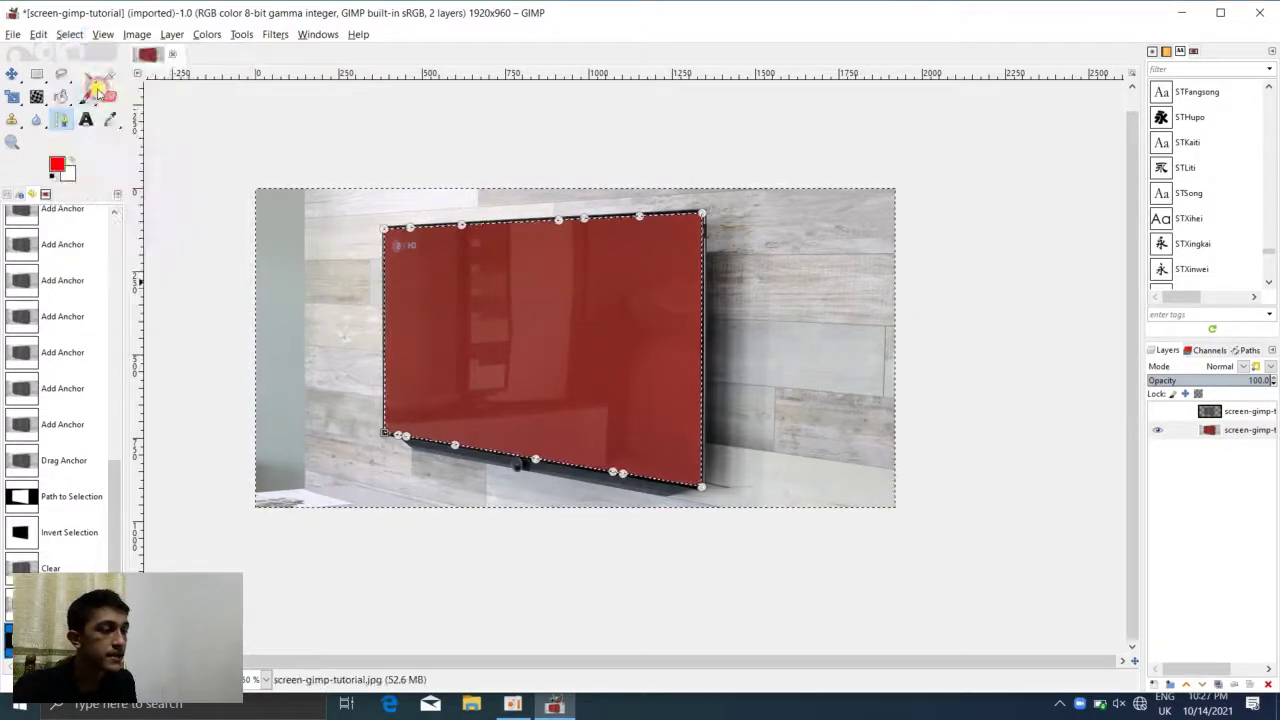
click(42, 37)
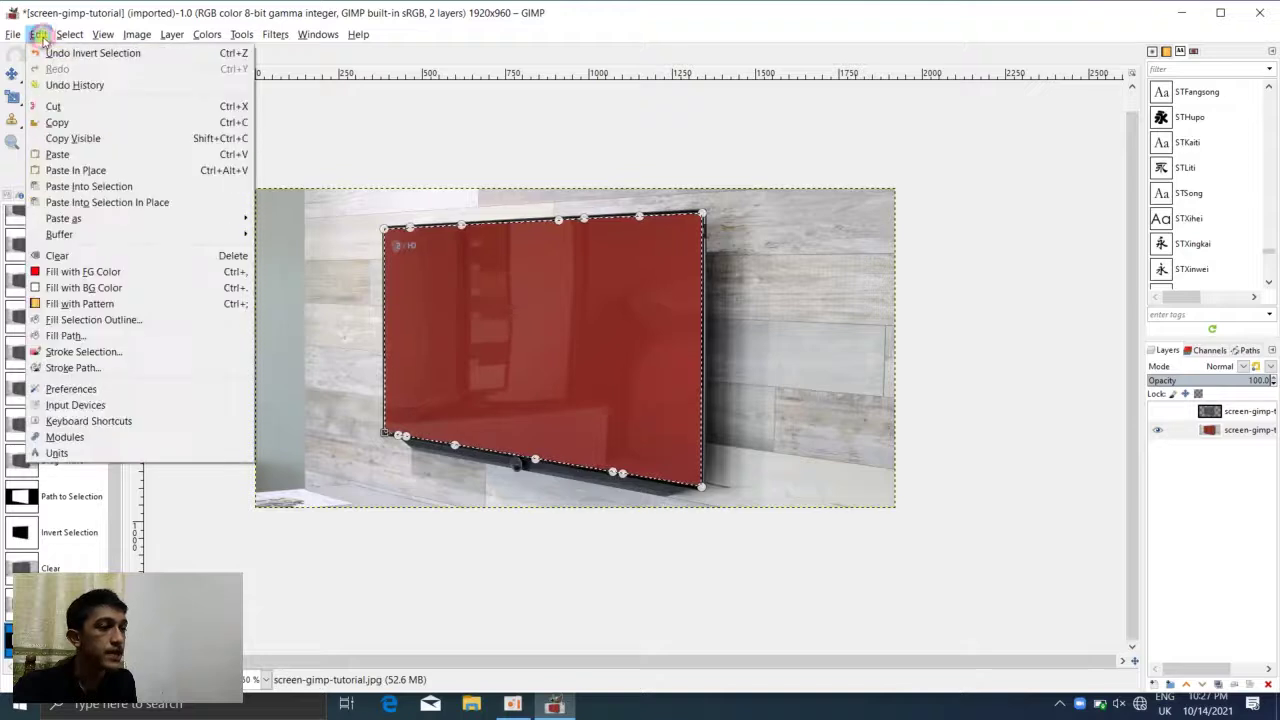
click(79, 258)
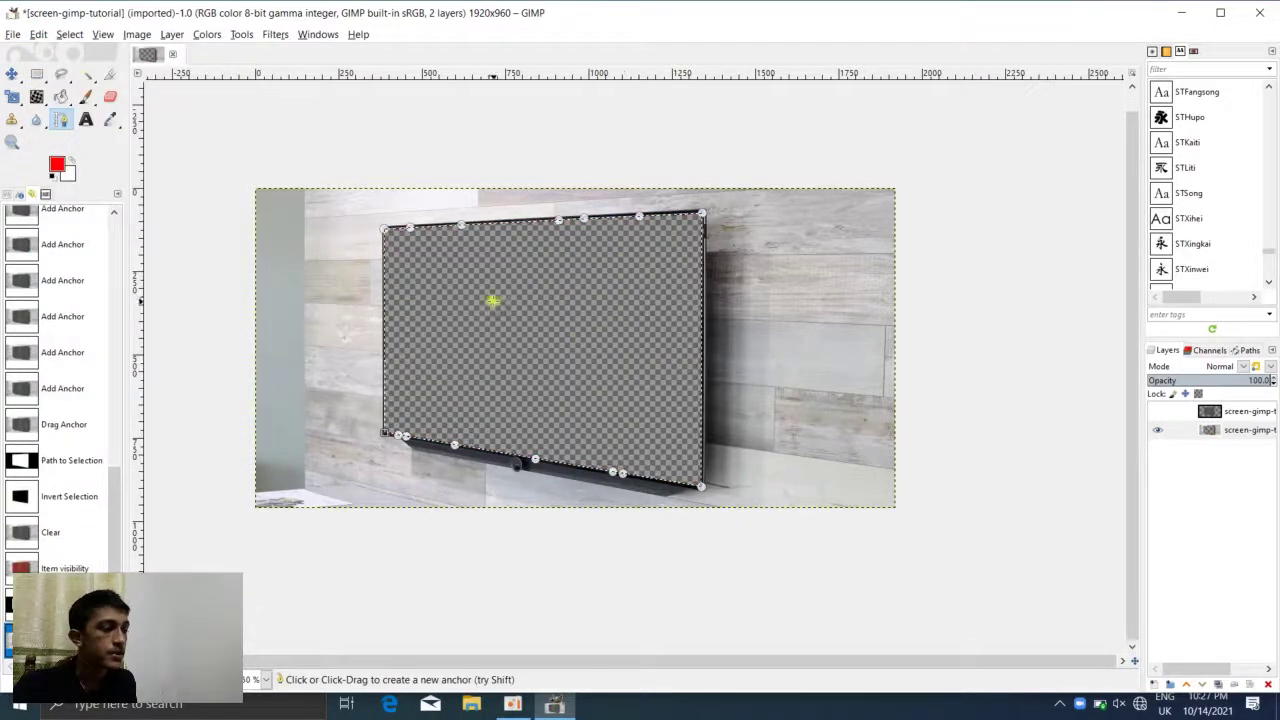
- Deselect everything and leave path editing by switching to the Warp Transform tool
right_click(451, 286)
click(434, 301)
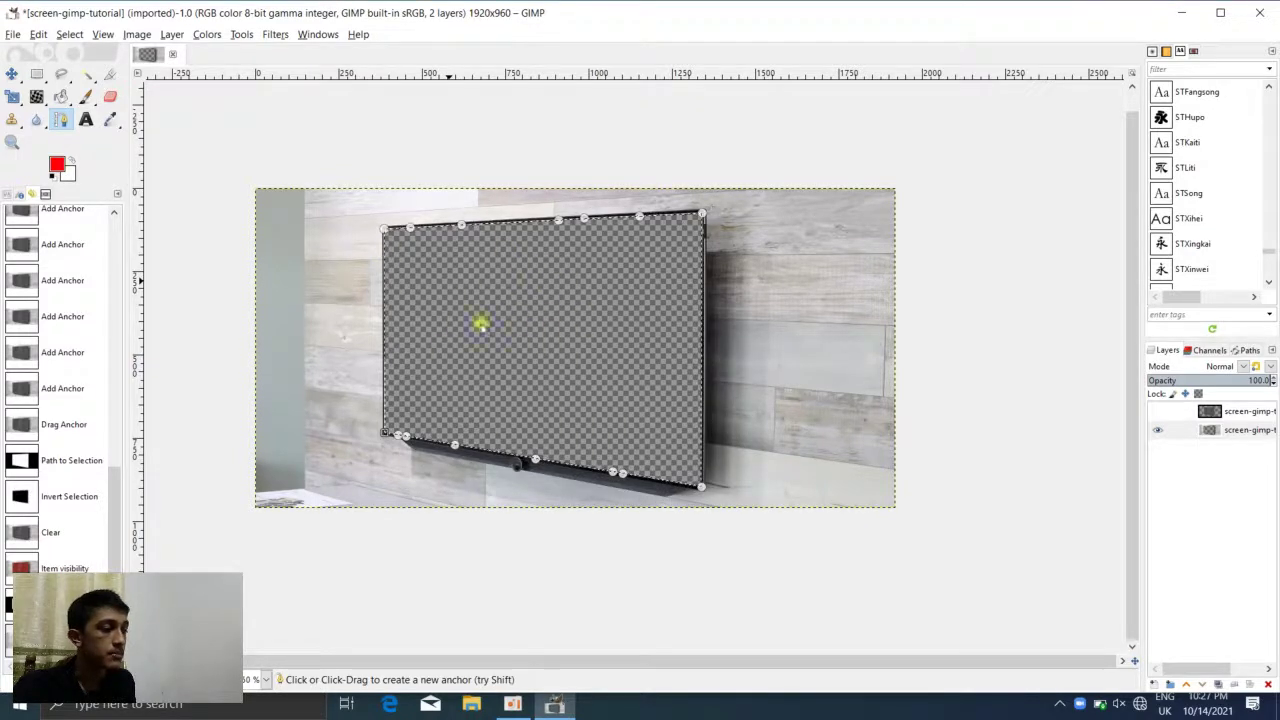
click(70, 34)
click(90, 80)
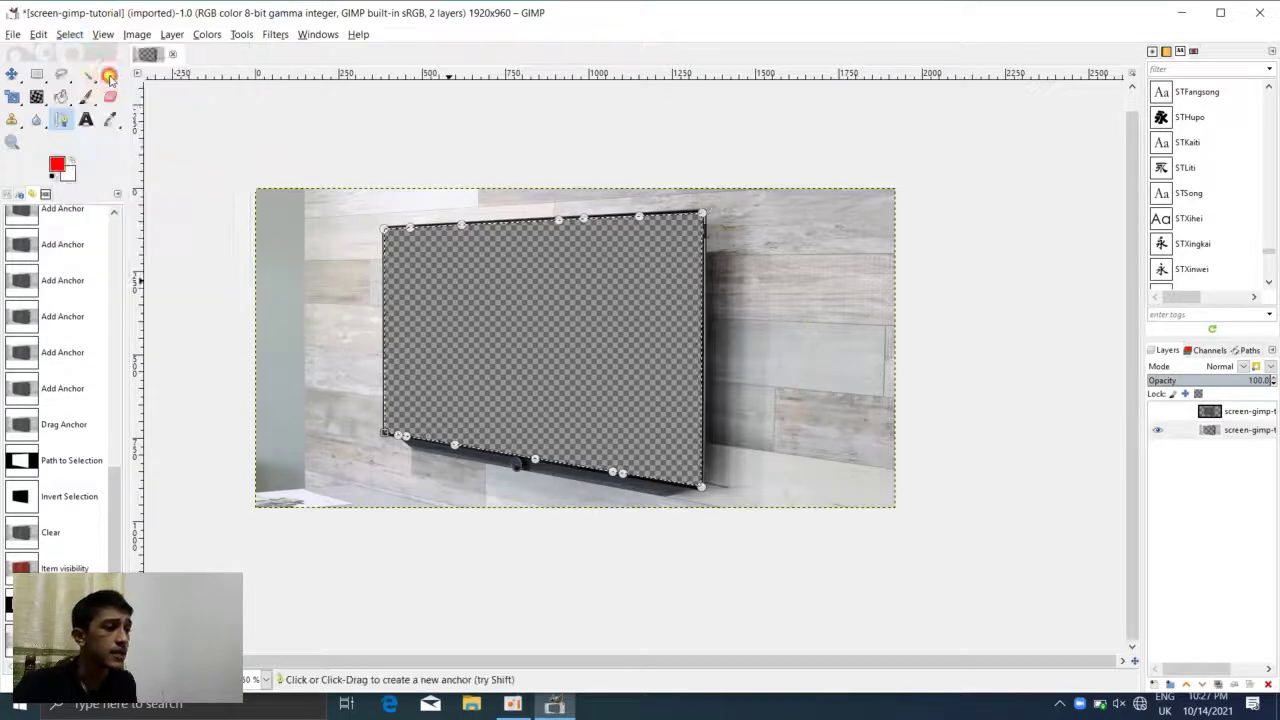
click(36, 98)
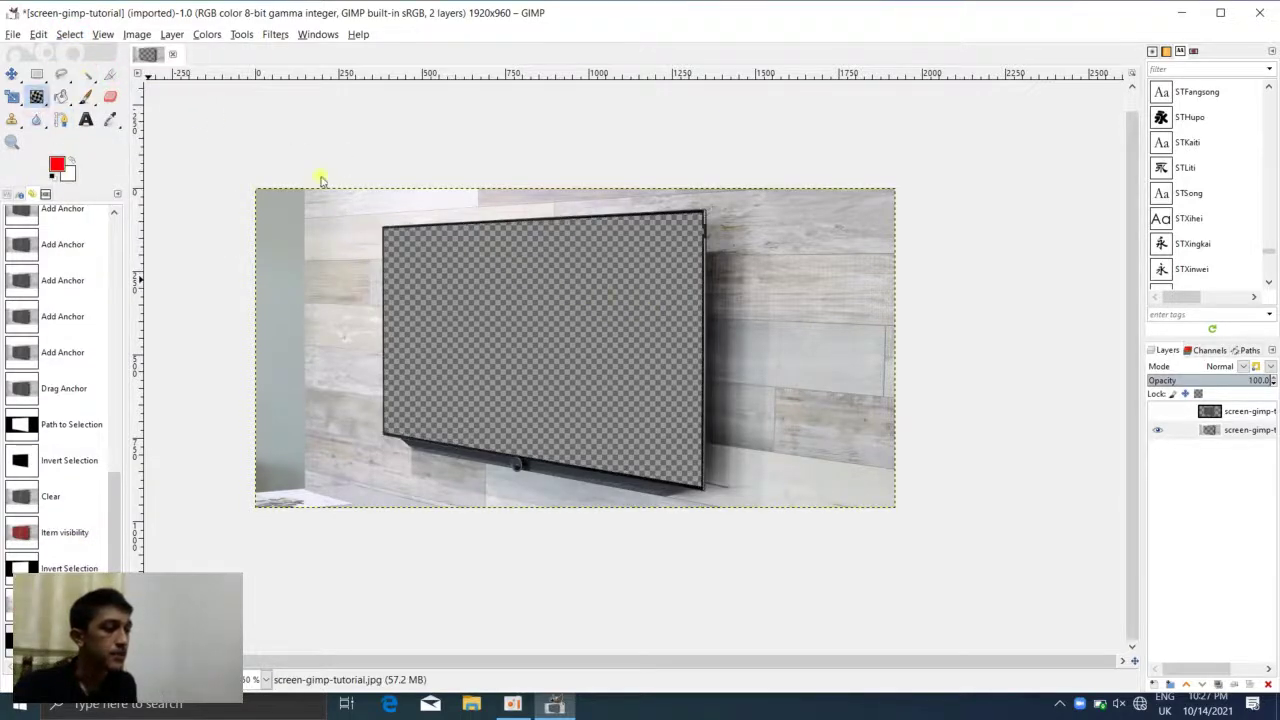
scroll(567, 320, up, 2)
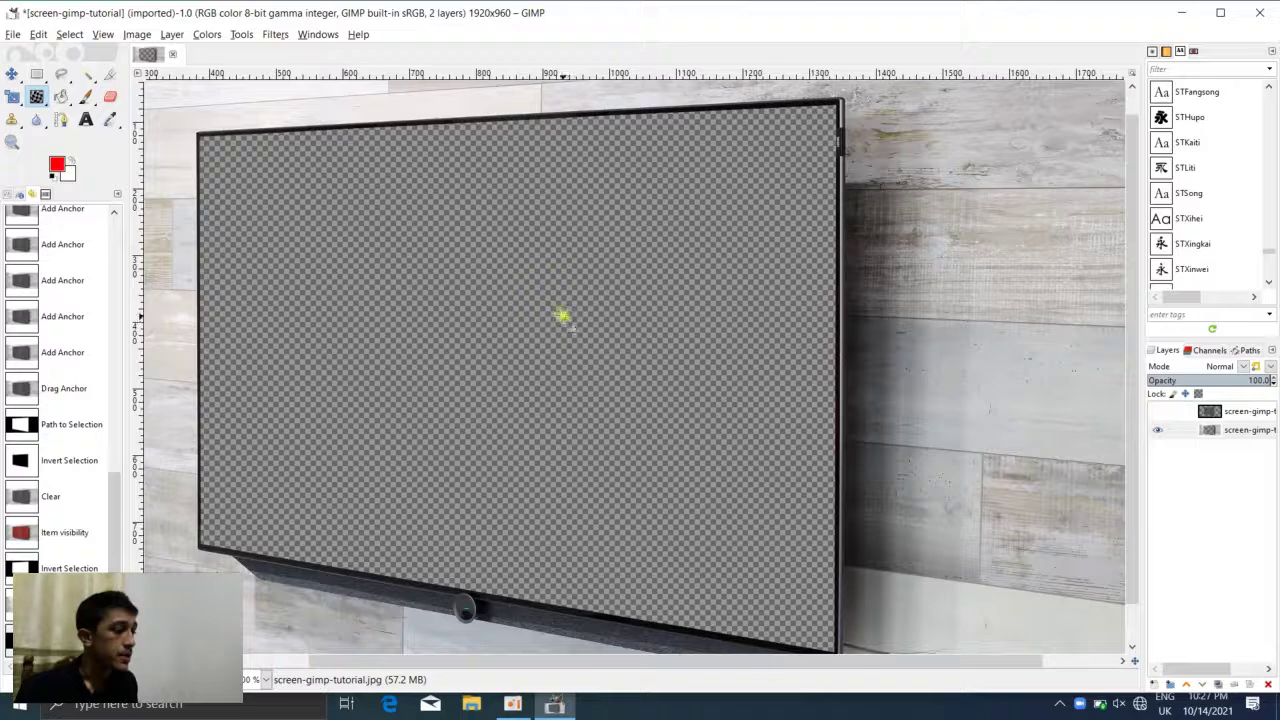
scroll(400, 262, down, 1)
scroll(411, 240, down, 1)
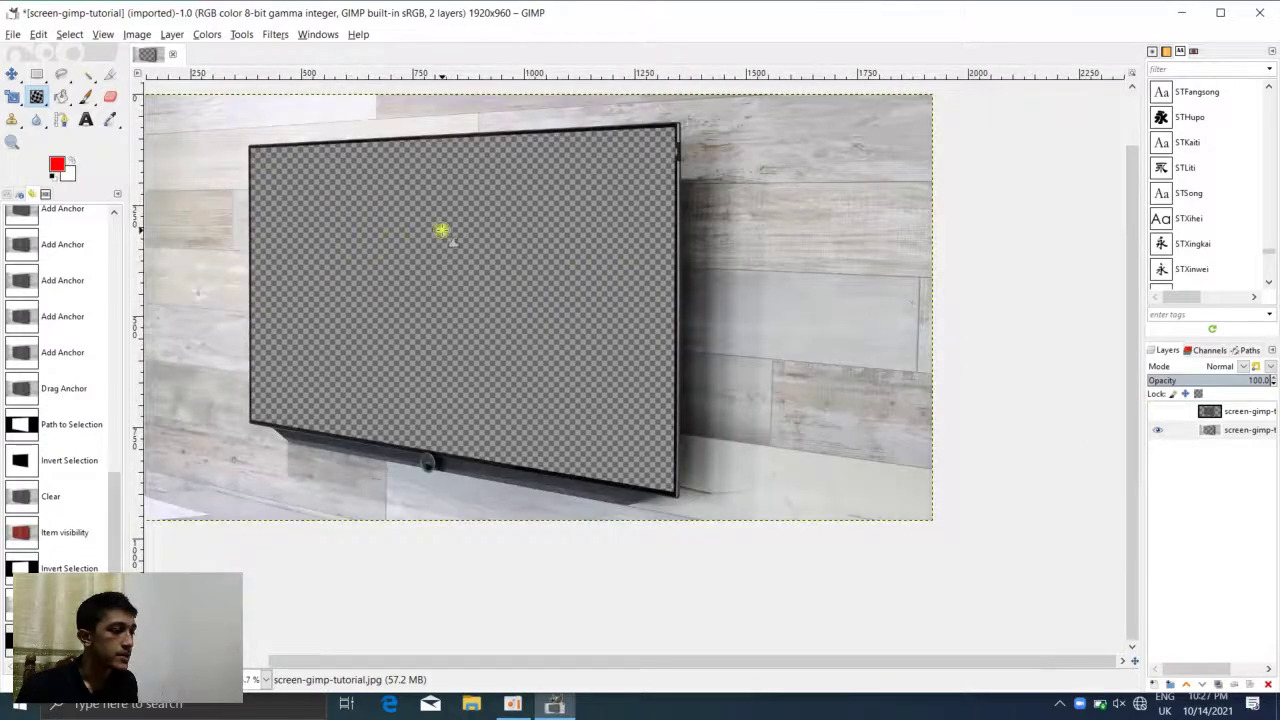
scroll(442, 230, down, 1)
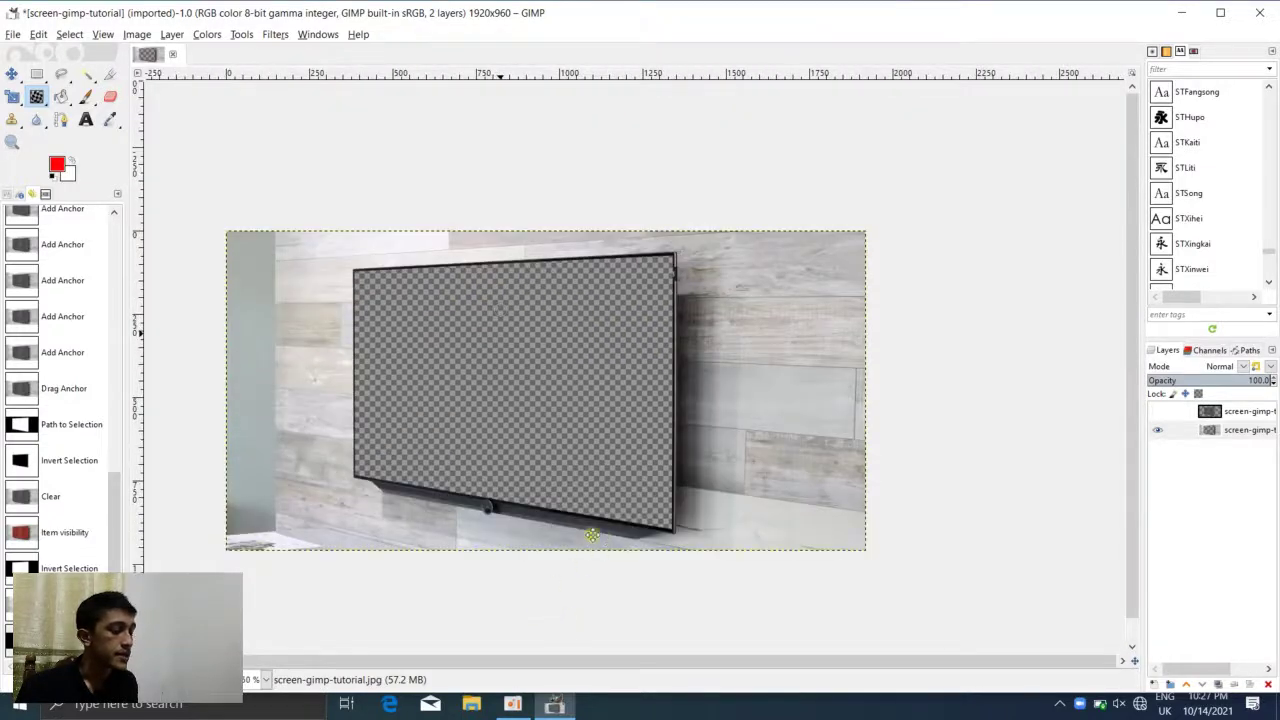
- Bring the adsasd image from the I Pictures (E:) drive in File Explorer into the GIMP composition as a layer
click(471, 704)
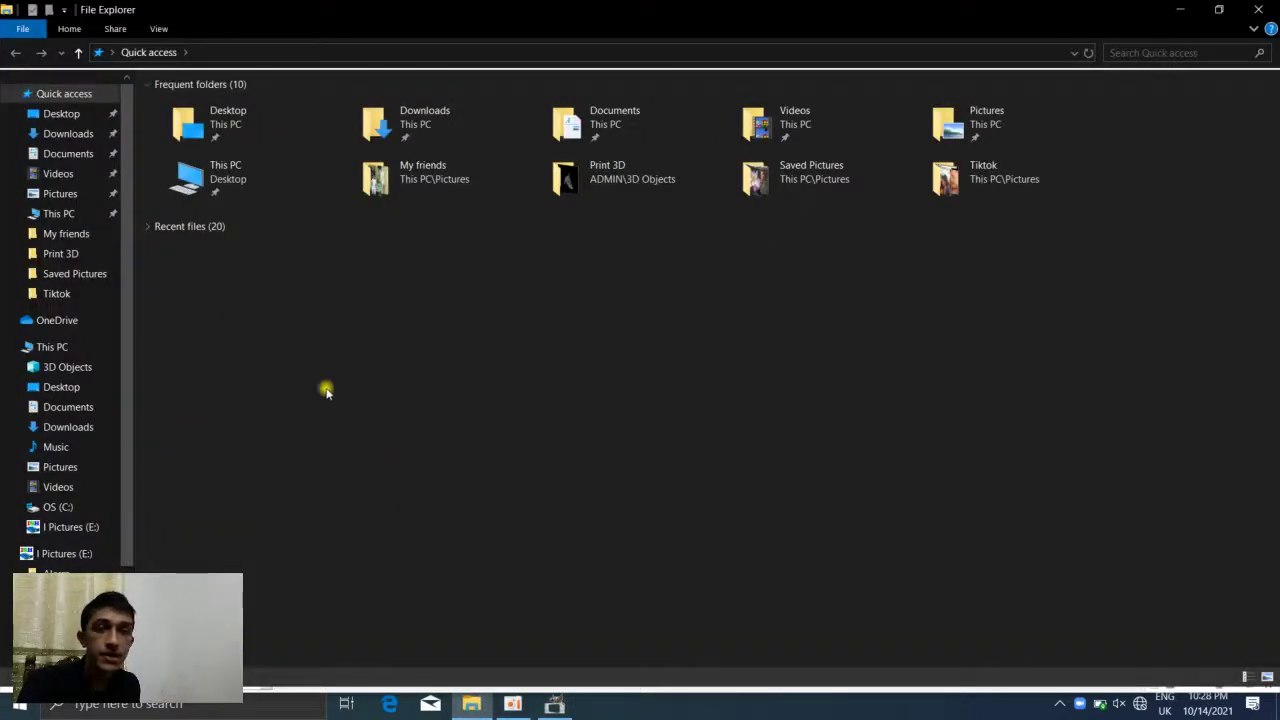
click(85, 530)
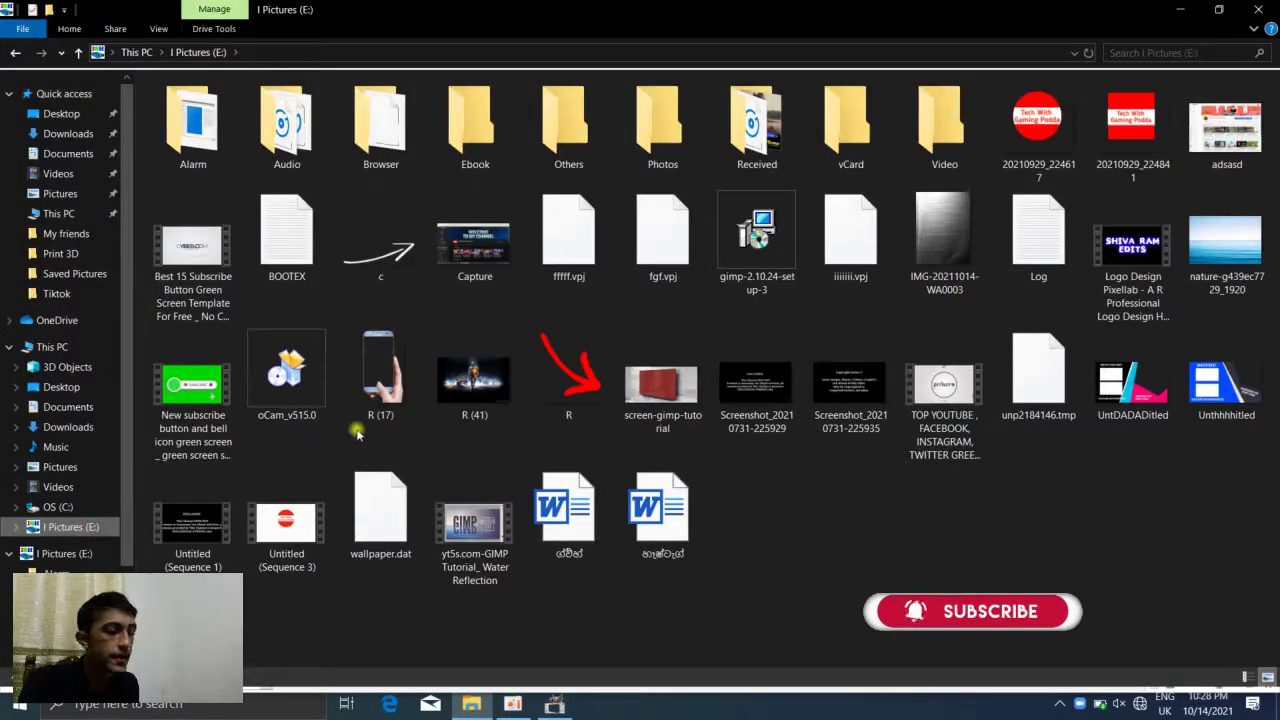
click(1225, 150)
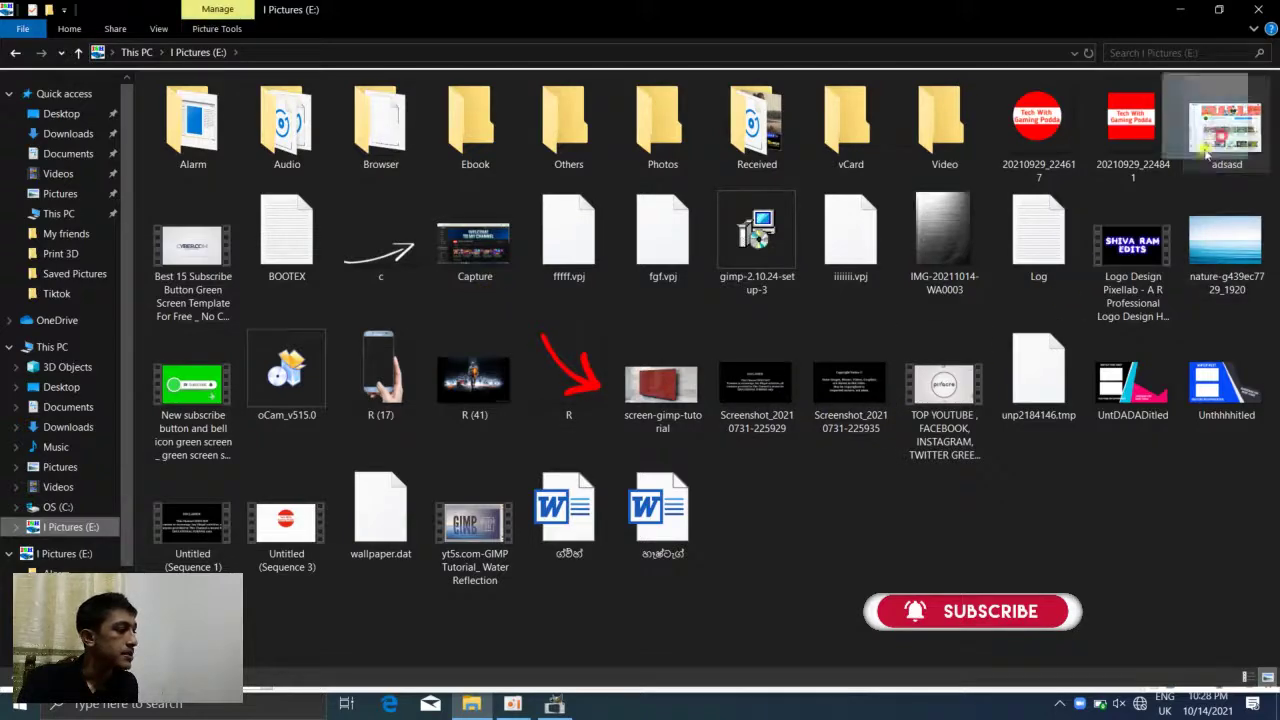
click(527, 703)
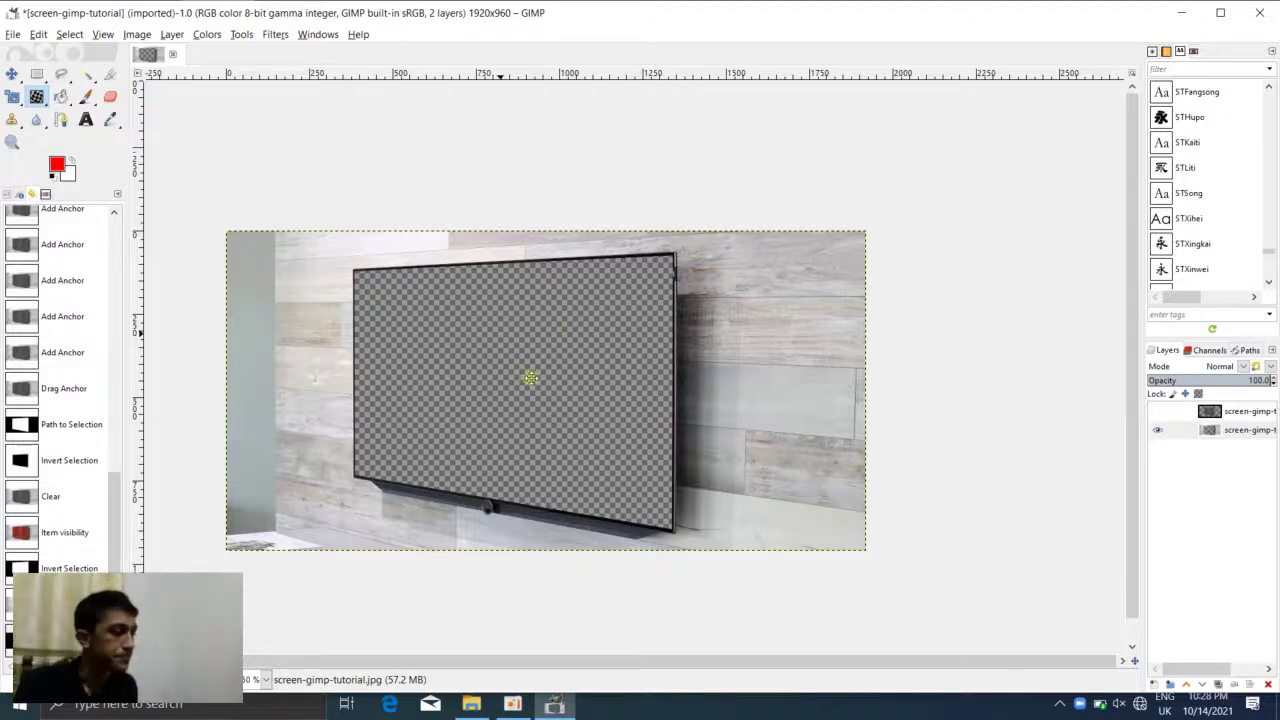
drag(530, 378, 541, 374)
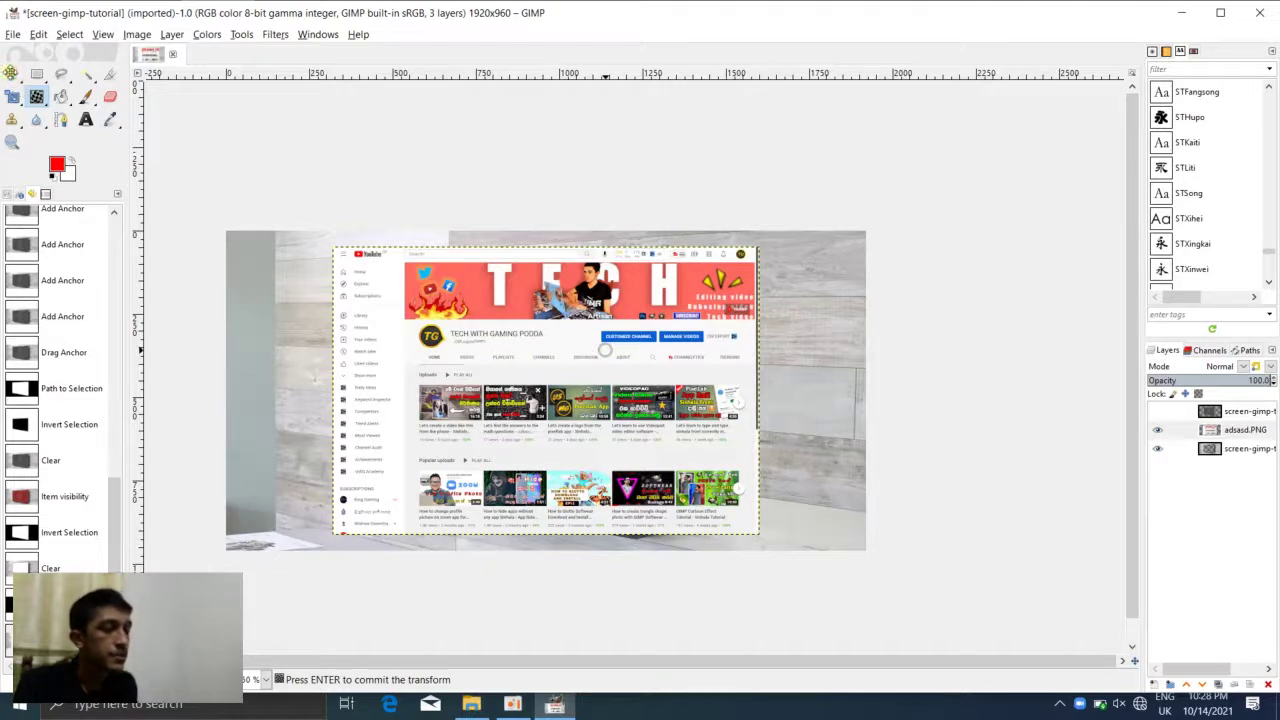
- Switch to the Move tool and shift the adsasd.PNG layer off the TV, over the wall area to its right
right_click(212, 143)
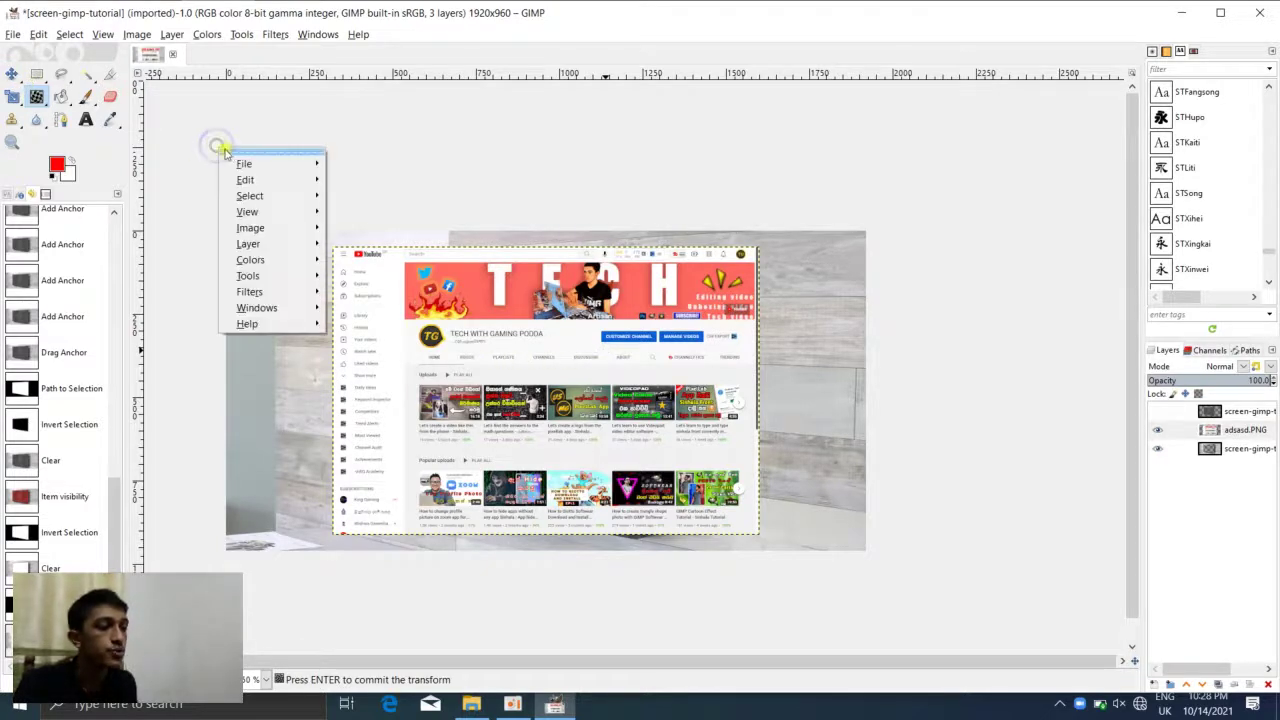
click(14, 76)
click(12, 77)
drag(413, 387, 790, 378)
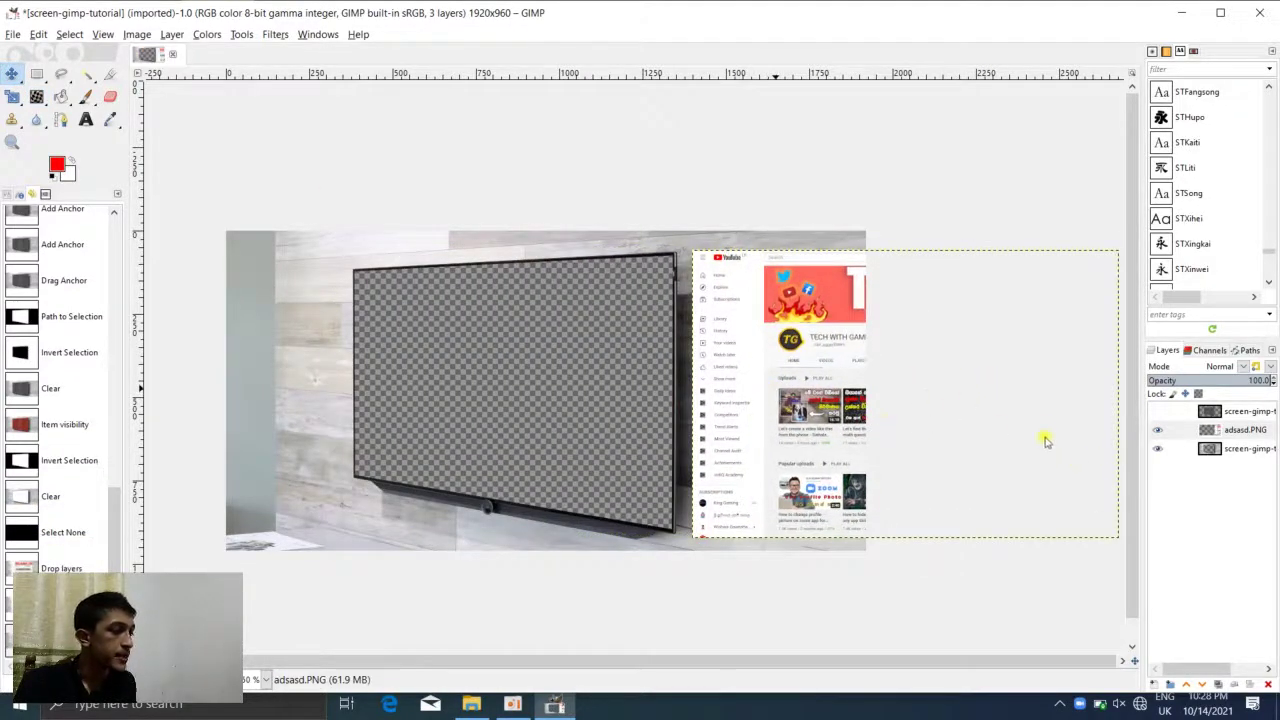
- Place the adsasd.PNG layer at the bottom of the layer stack and move it behind the TV's transparent cut-out
click(1199, 430)
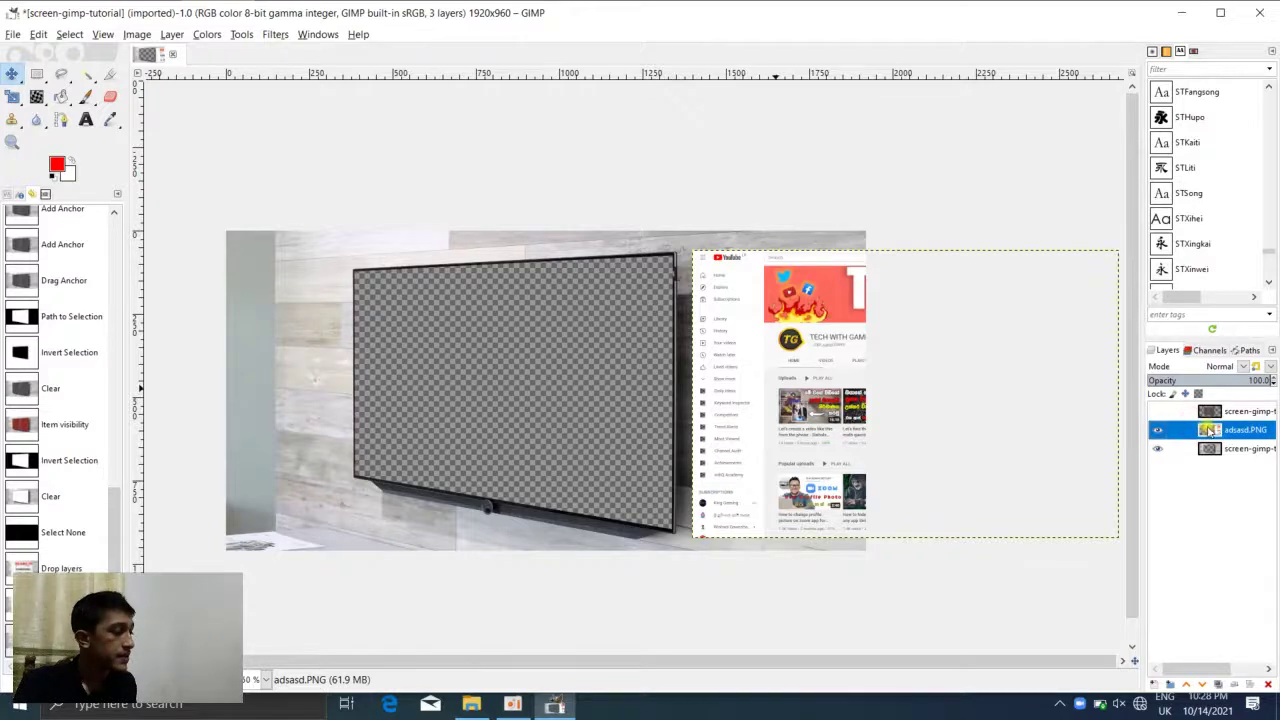
drag(1208, 430, 1220, 461)
click(1216, 427)
click(926, 351)
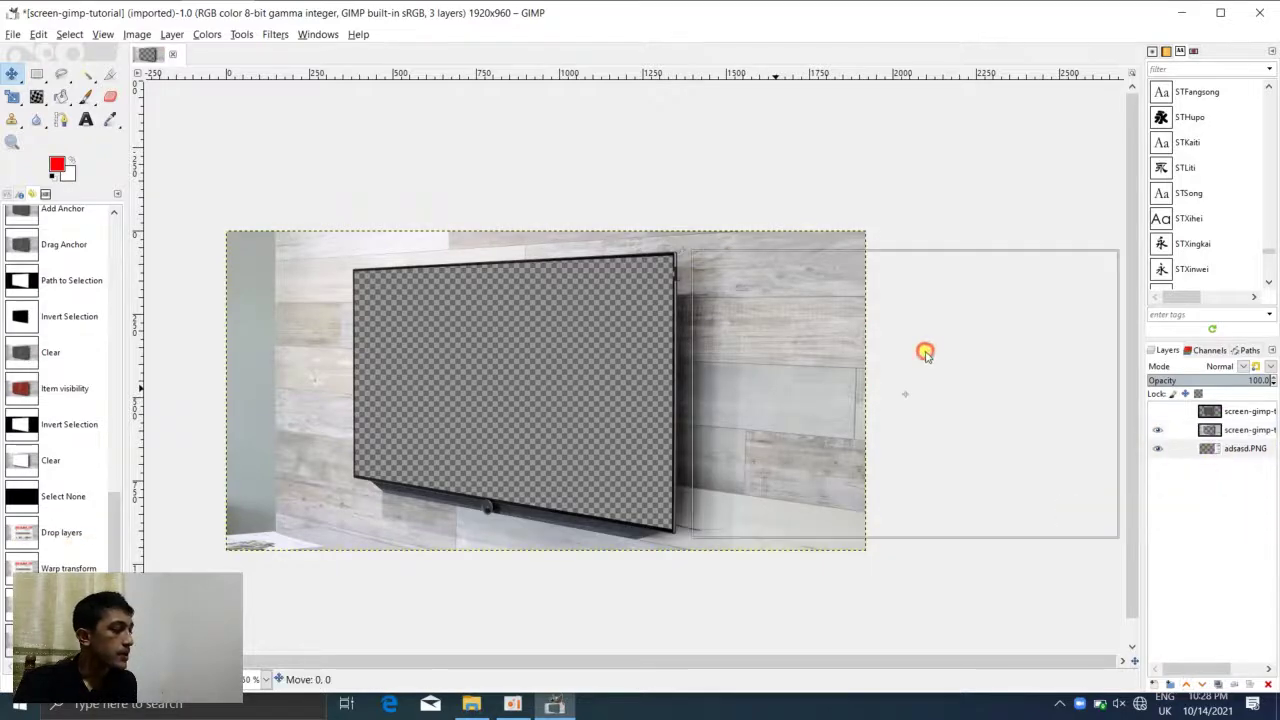
drag(946, 369, 716, 391)
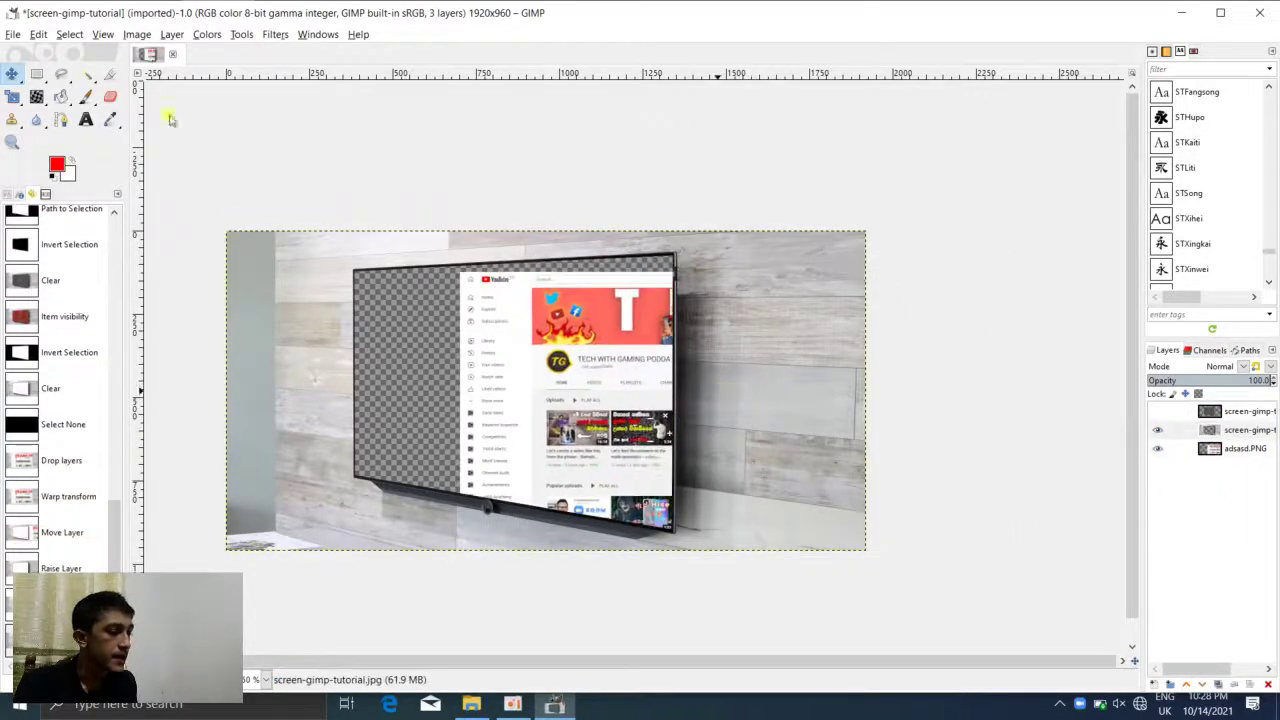
- Start a Perspective transform on the adsasd.PNG layer and fit its upper-left corner to the TV frame
click(17, 101)
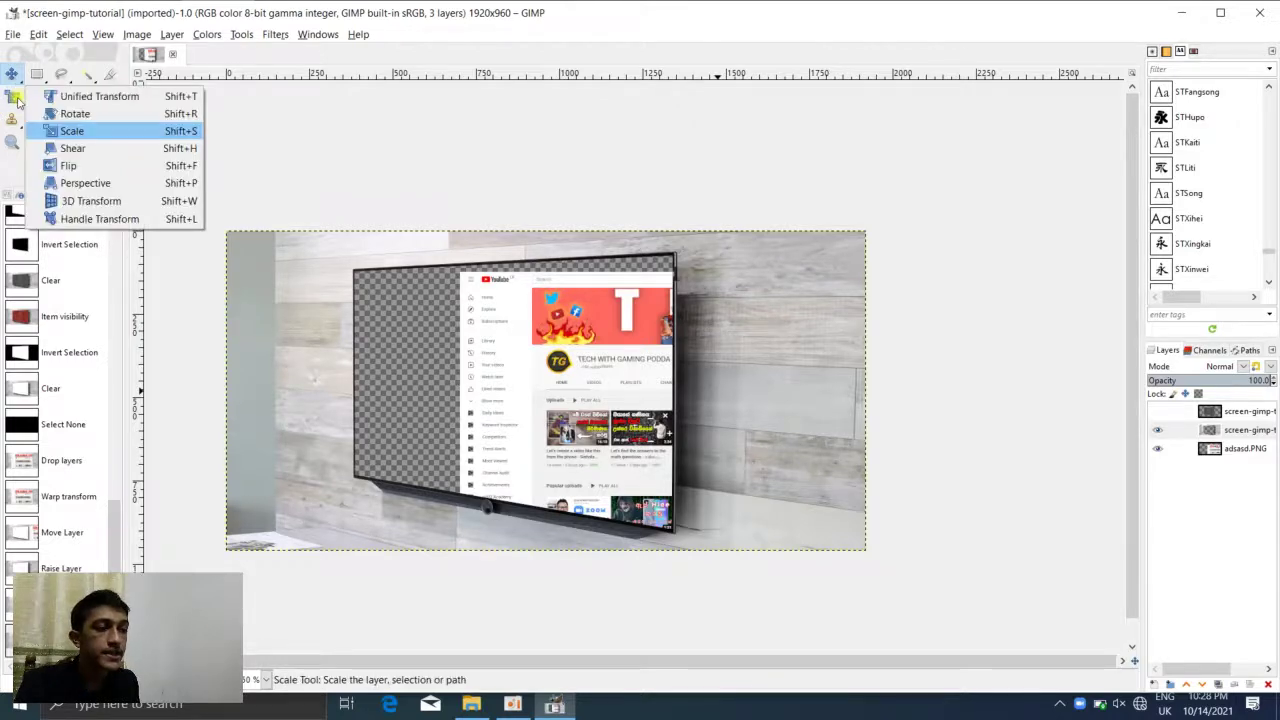
click(76, 185)
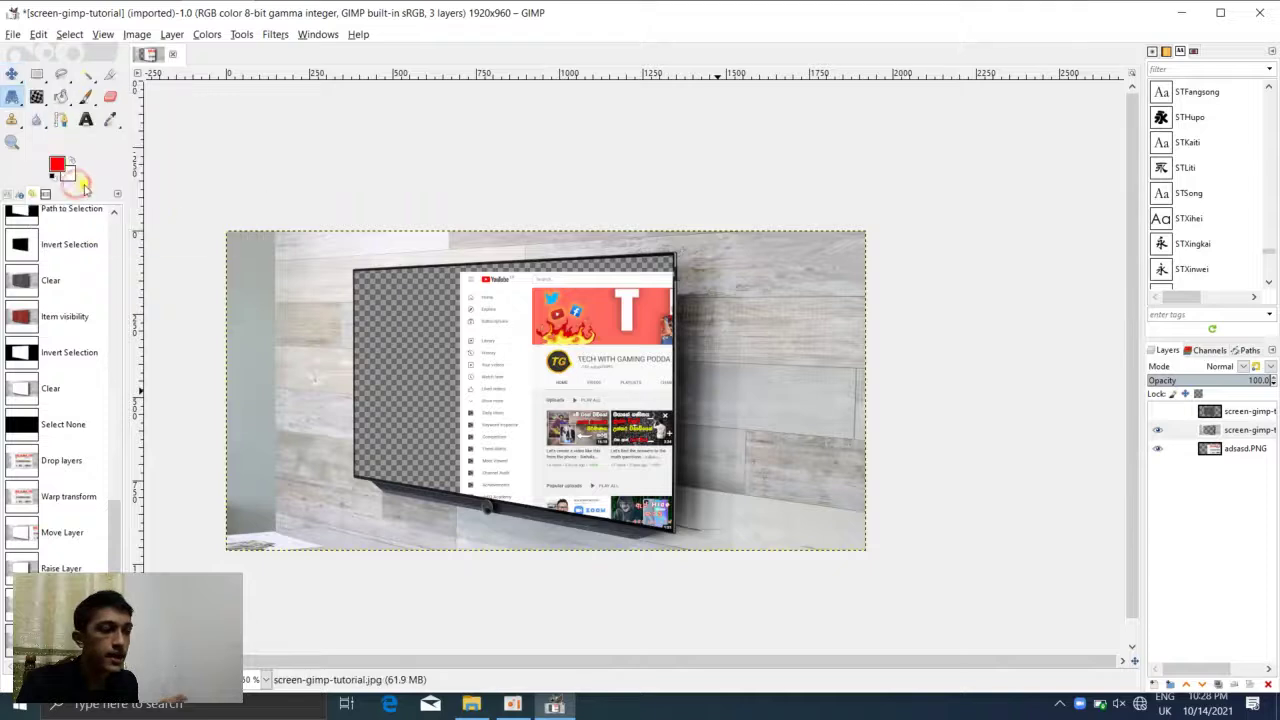
click(492, 300)
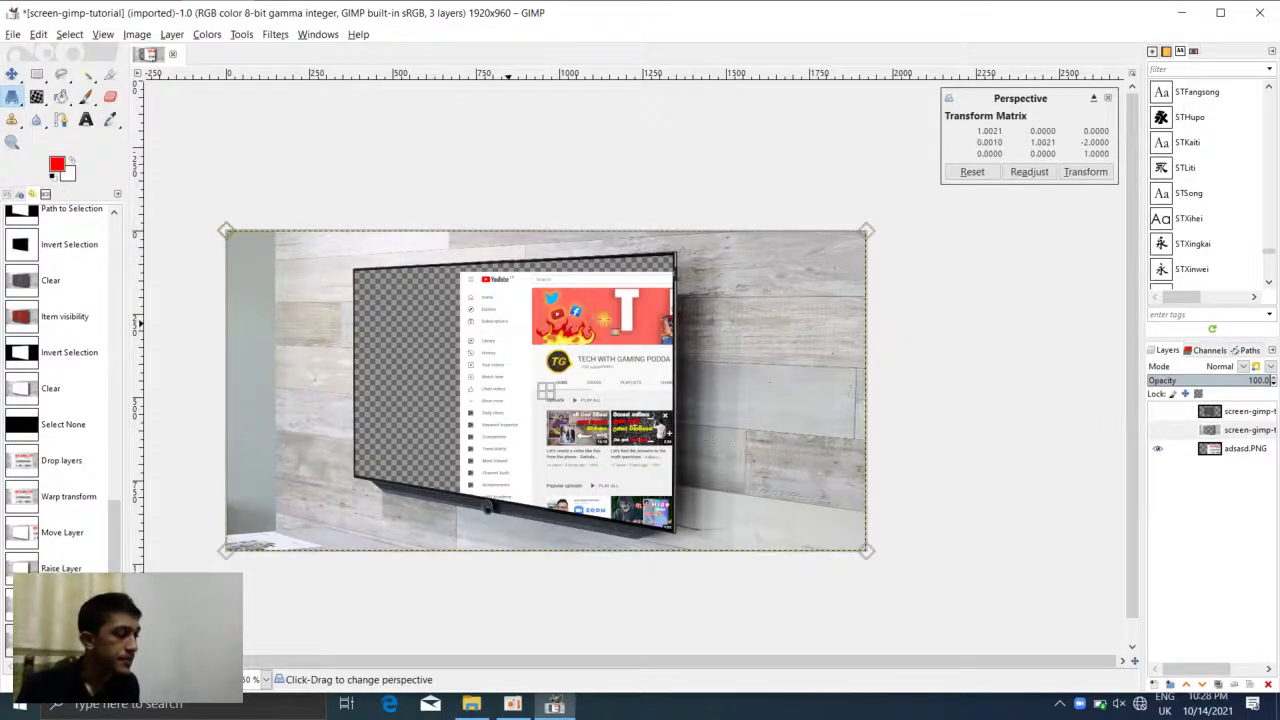
click(1246, 450)
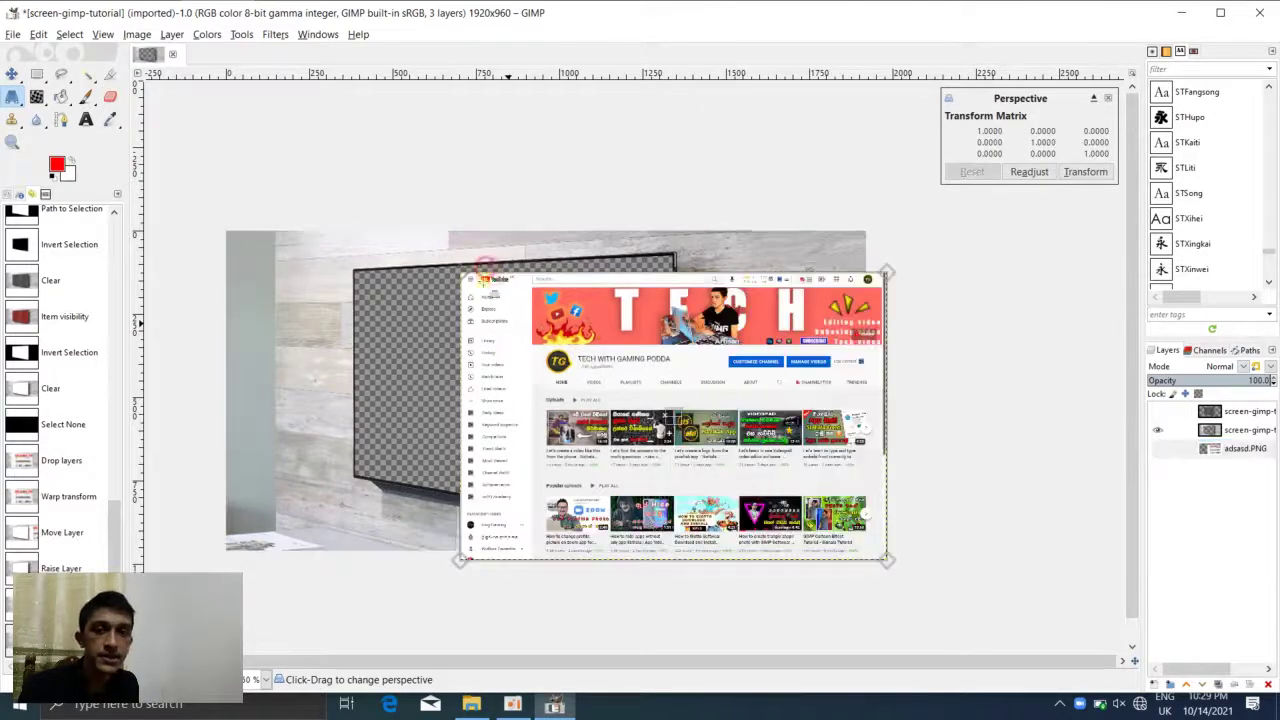
drag(462, 278, 360, 284)
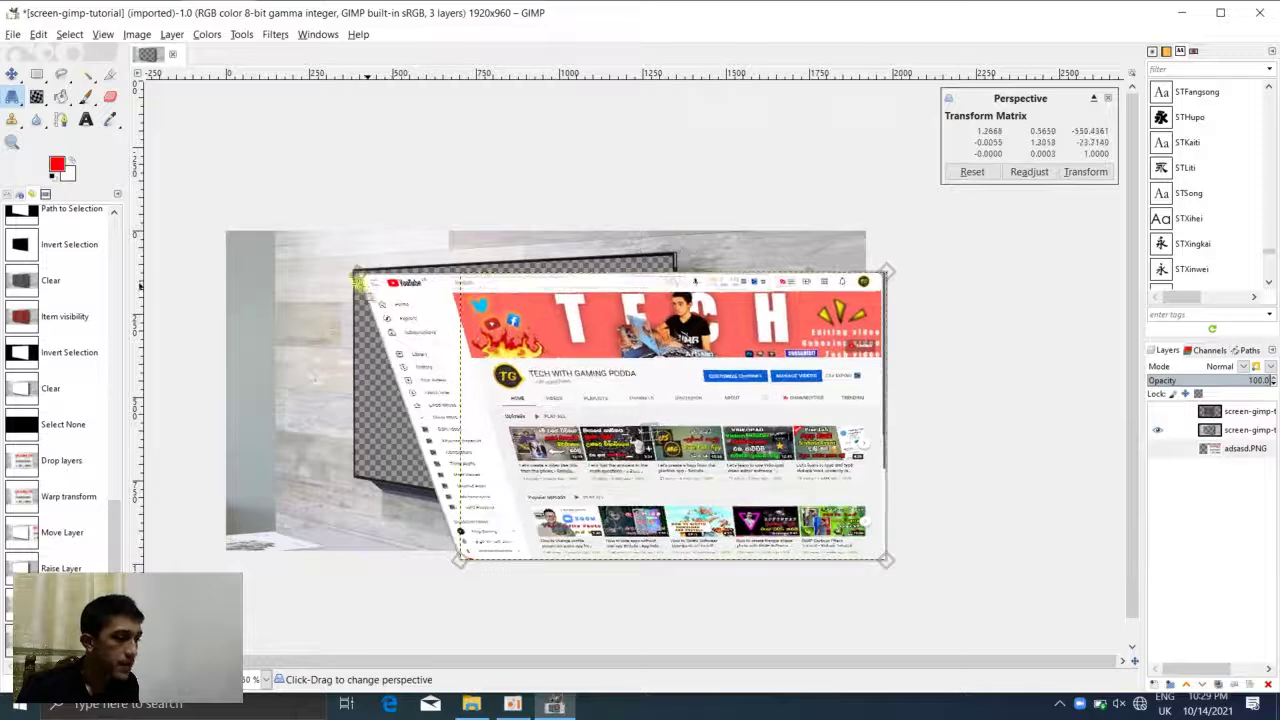
scroll(357, 274, up, 1)
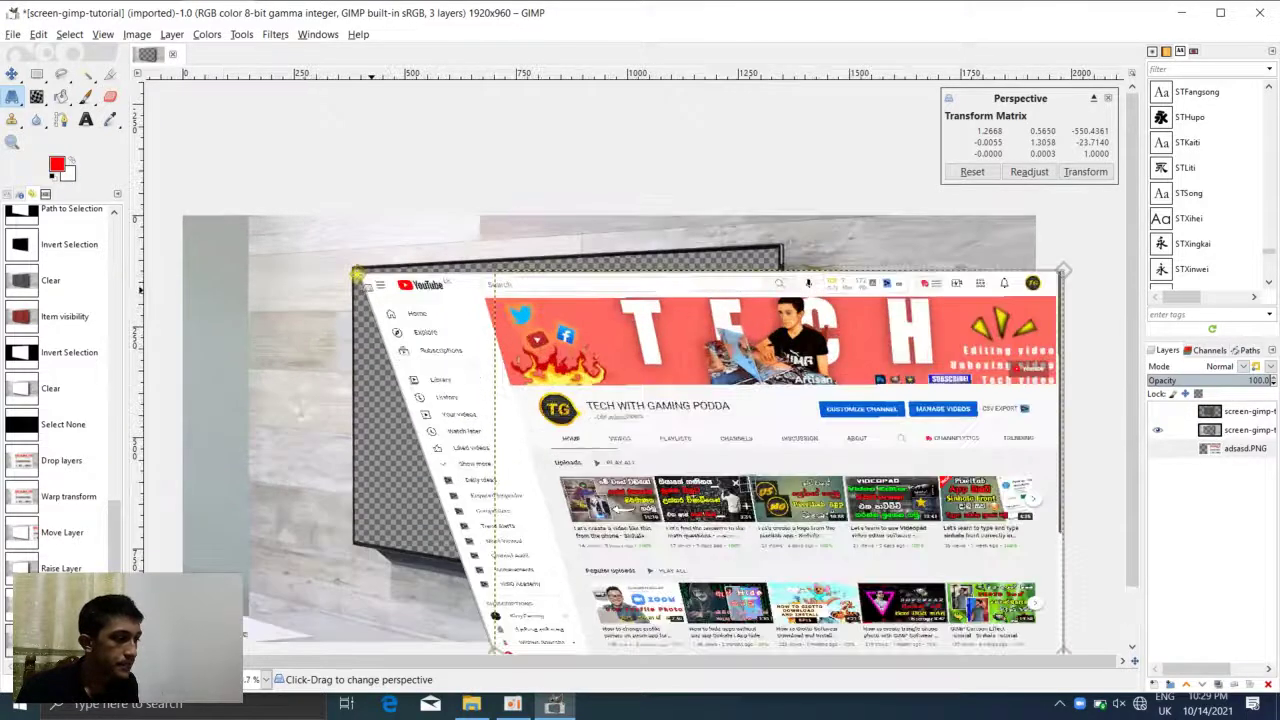
scroll(357, 274, up, 4)
drag(360, 266, 317, 230)
- Fit the lower-left and lower-right corners of the channel screenshot to the matching corners of the TV frame
drag(329, 520, 406, 160)
drag(590, 640, 443, 331)
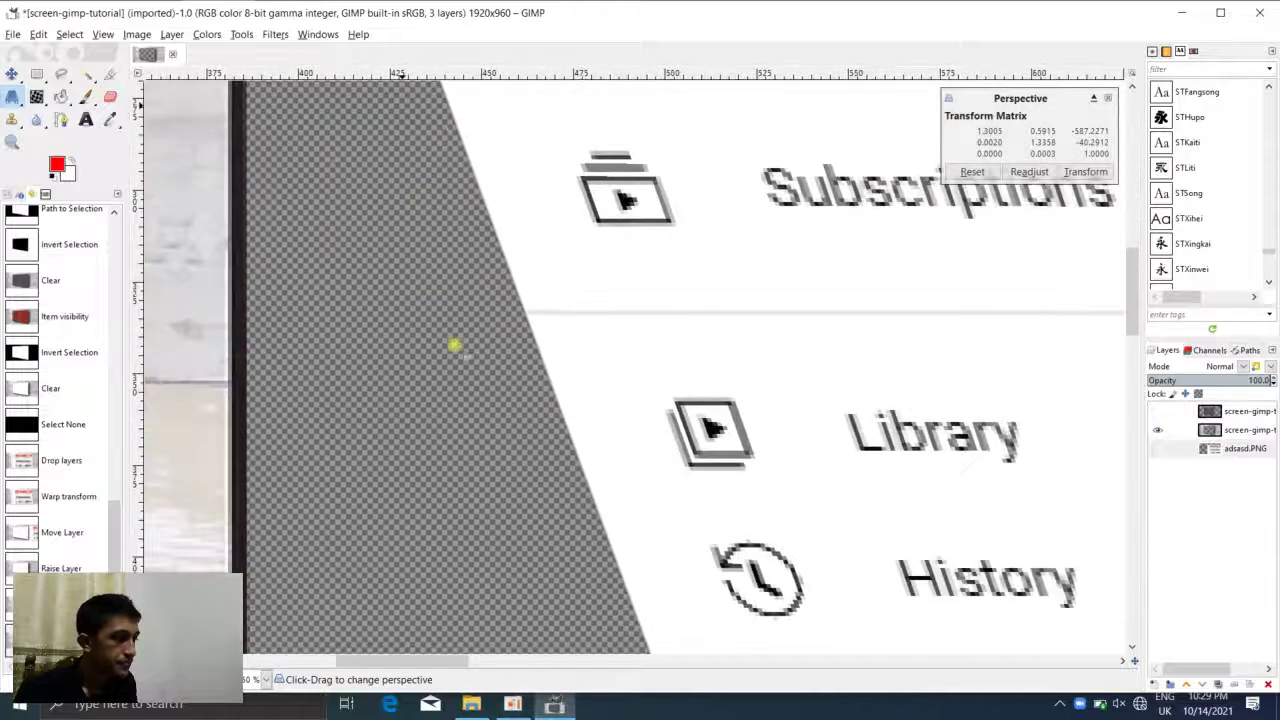
scroll(503, 367, down, 2)
scroll(503, 367, down, 4)
drag(620, 648, 461, 522)
scroll(476, 538, up, 4)
scroll(476, 538, up, 2)
drag(899, 496, 494, 389)
drag(835, 300, 450, 228)
drag(1117, 390, 918, 393)
drag(760, 180, 588, 530)
drag(1000, 150, 637, 640)
scroll(874, 285, down, 5)
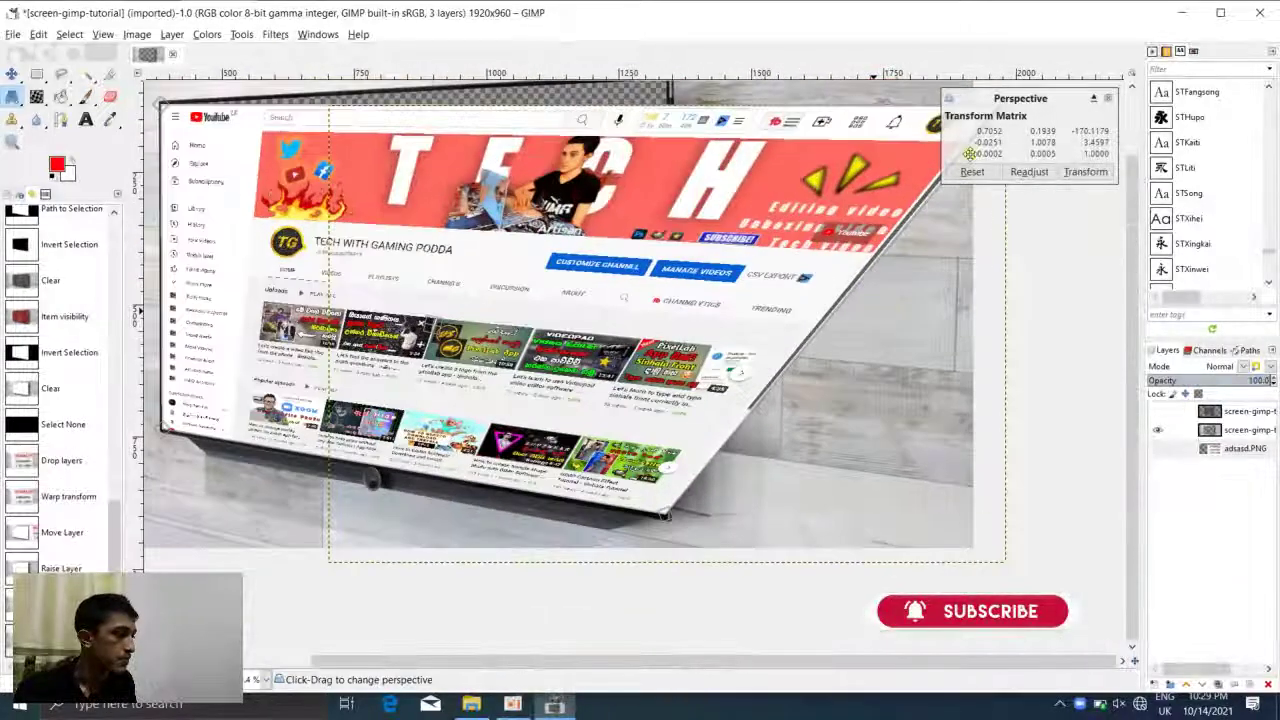
- Fit the upper-right corner of the channel screenshot to the inside corner of the TV frame
drag(969, 153, 882, 133)
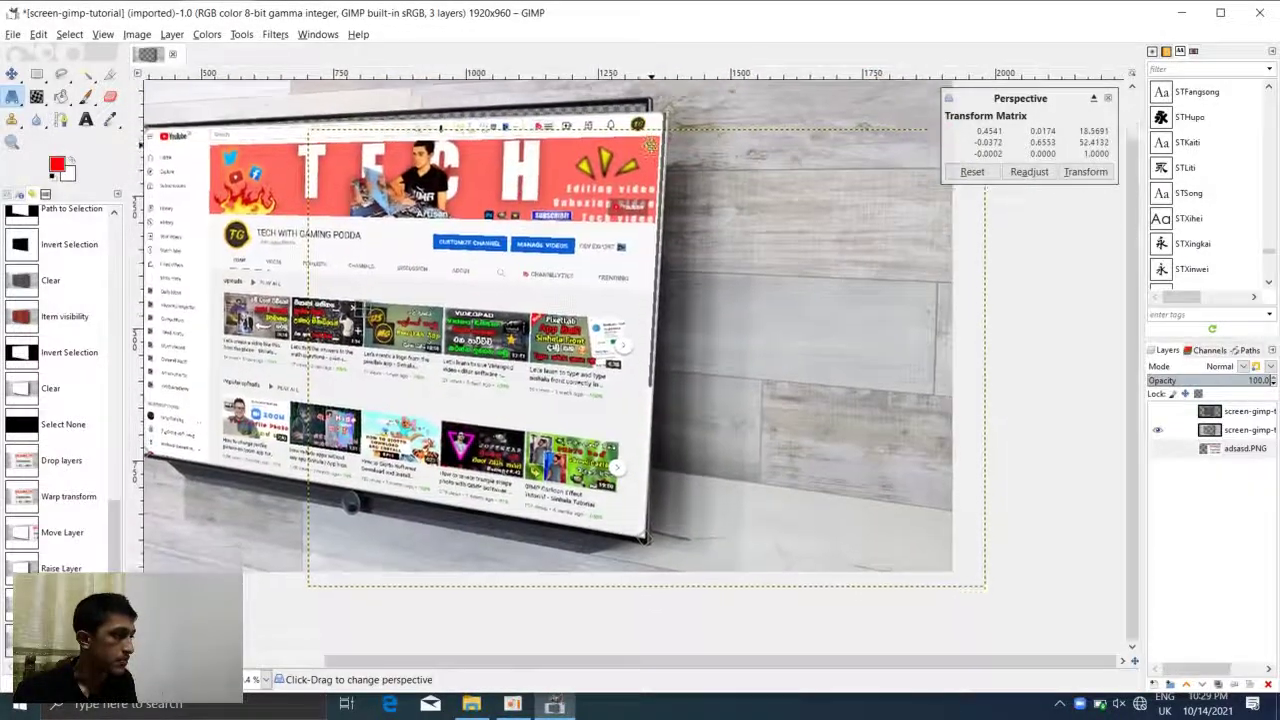
scroll(650, 145, up, 3)
drag(645, 158, 661, 300)
scroll(661, 300, up, 3)
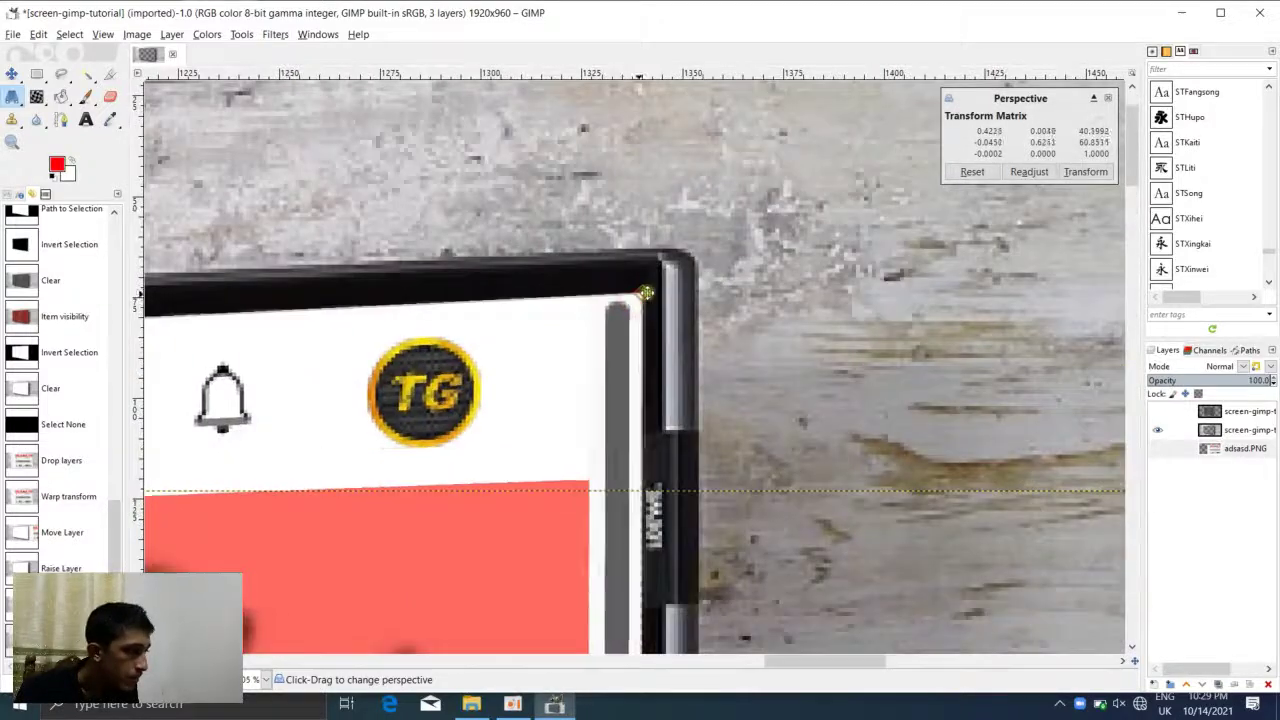
- Fine-tune the screenshot's upper-left corner, check the frame edges and apply the perspective transform
scroll(367, 323, left, 15)
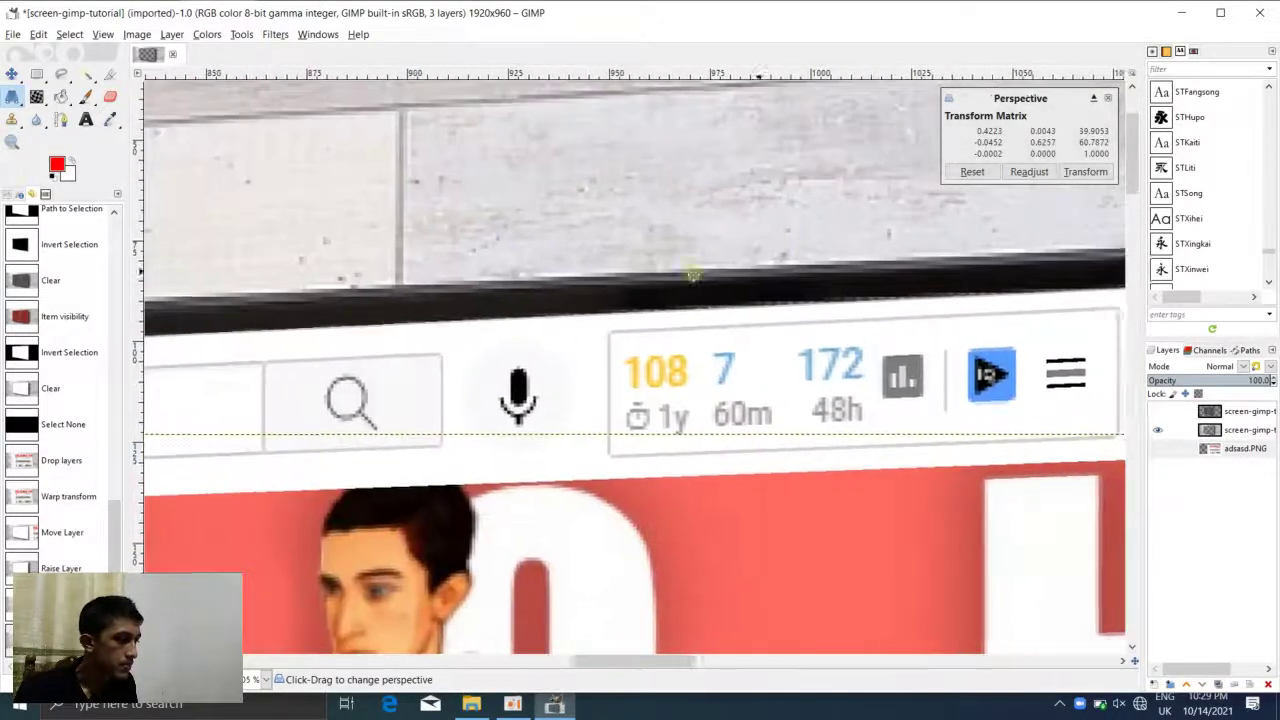
scroll(367, 323, left, 20)
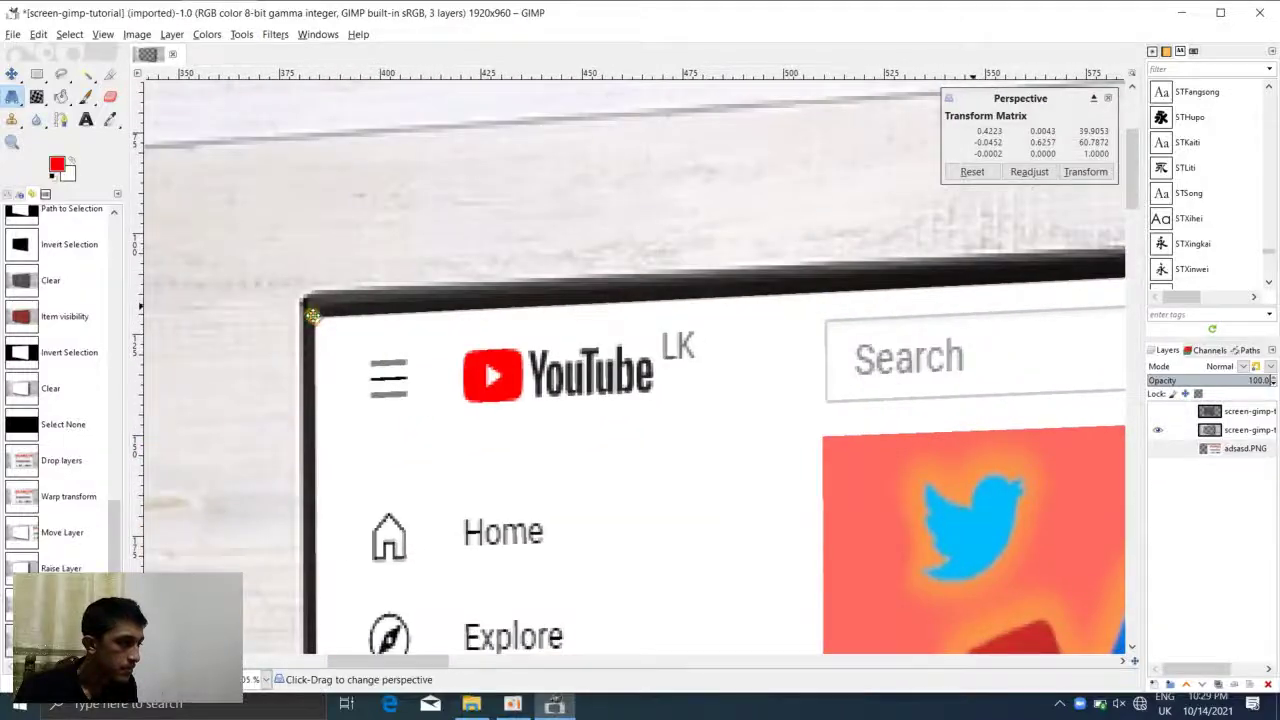
drag(311, 317, 321, 313)
scroll(327, 340, down, 15)
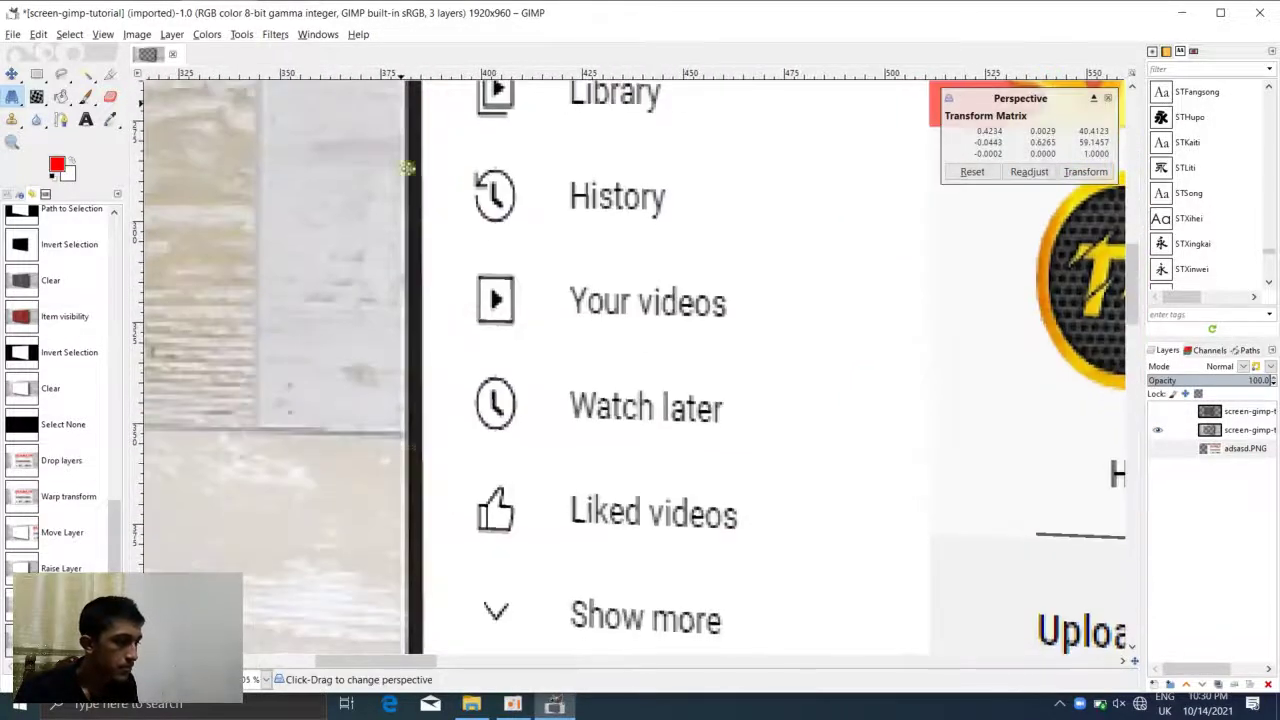
scroll(524, 341, down, 5)
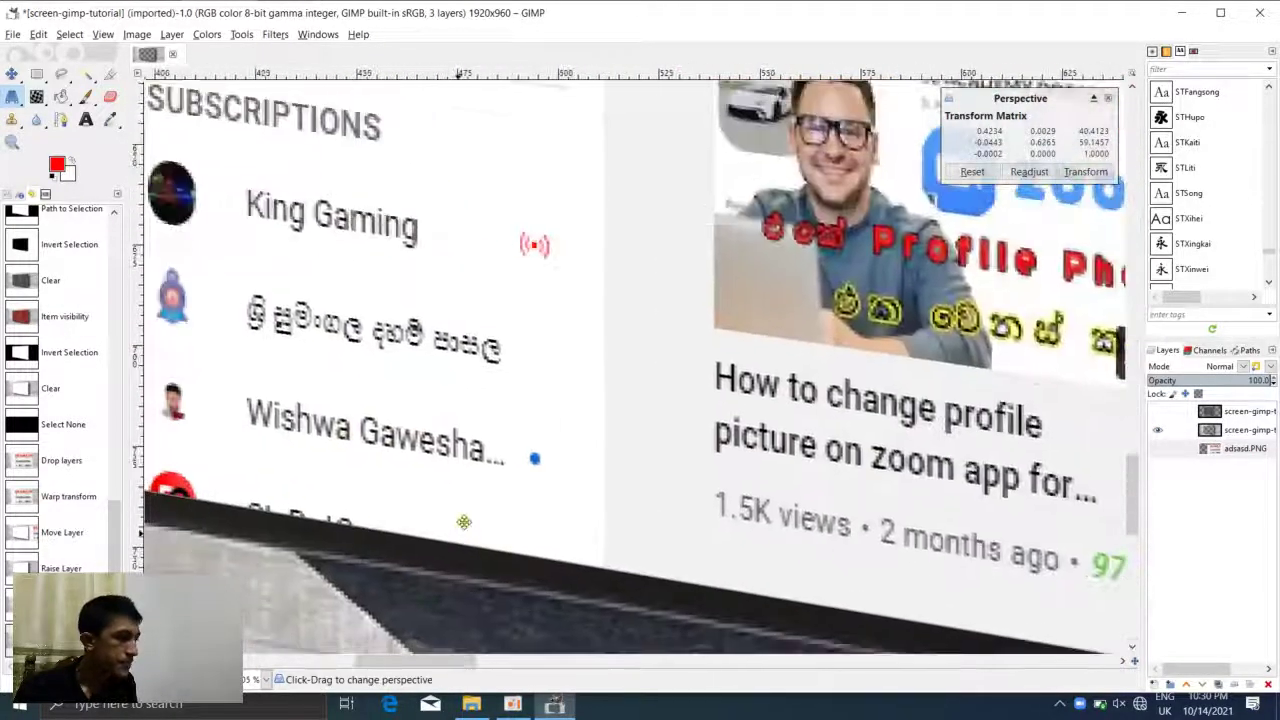
scroll(466, 566, down, 2)
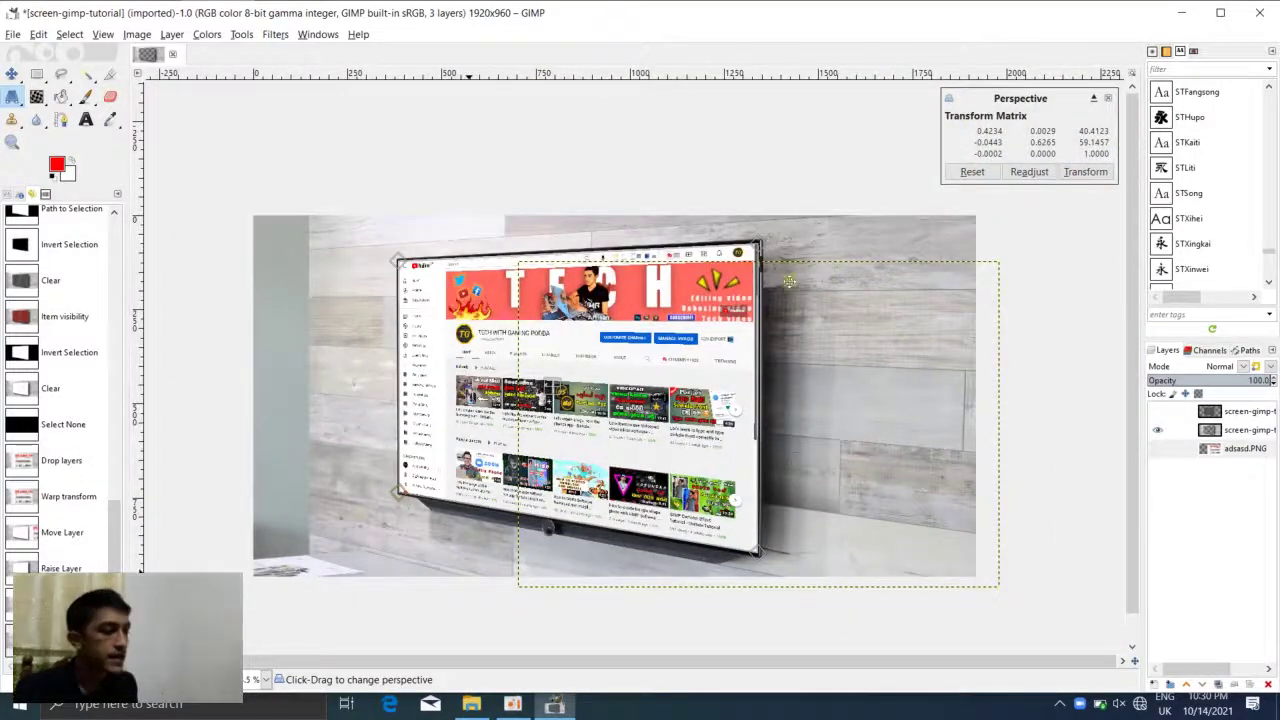
click(1082, 171)
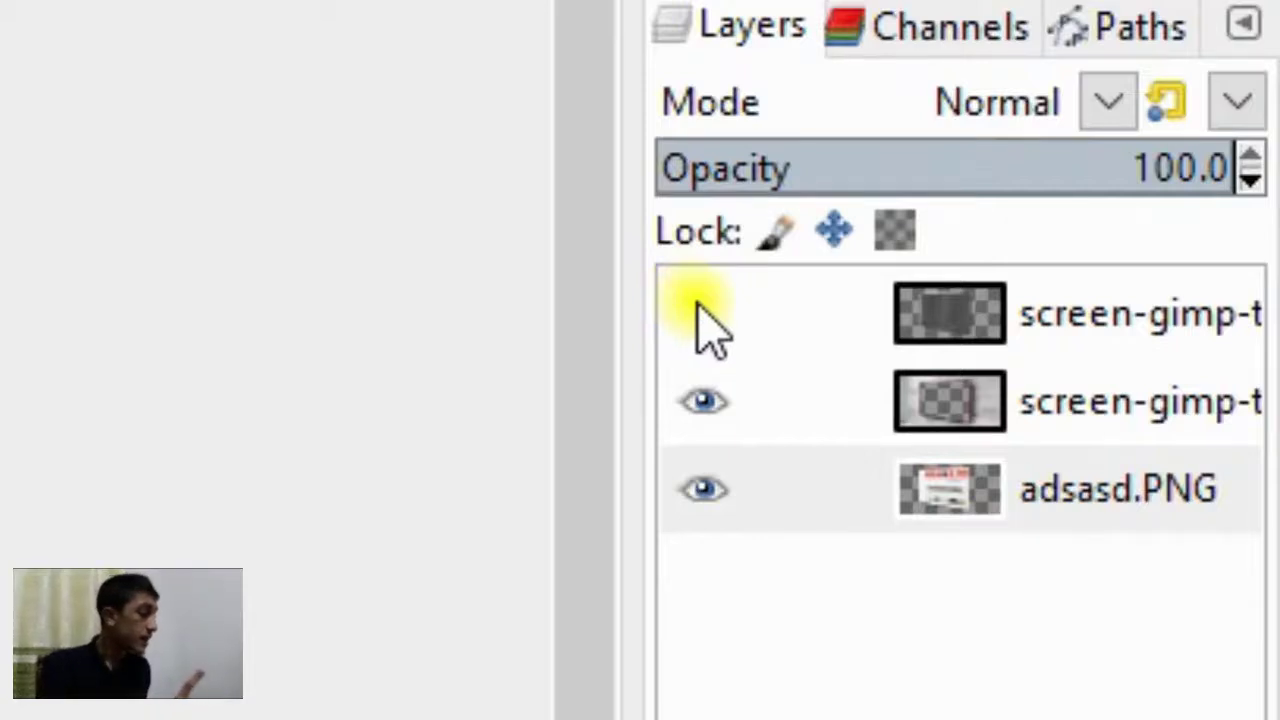
- Show the desaturated top layer, select it and set its blend mode to Hard light
click(700, 310)
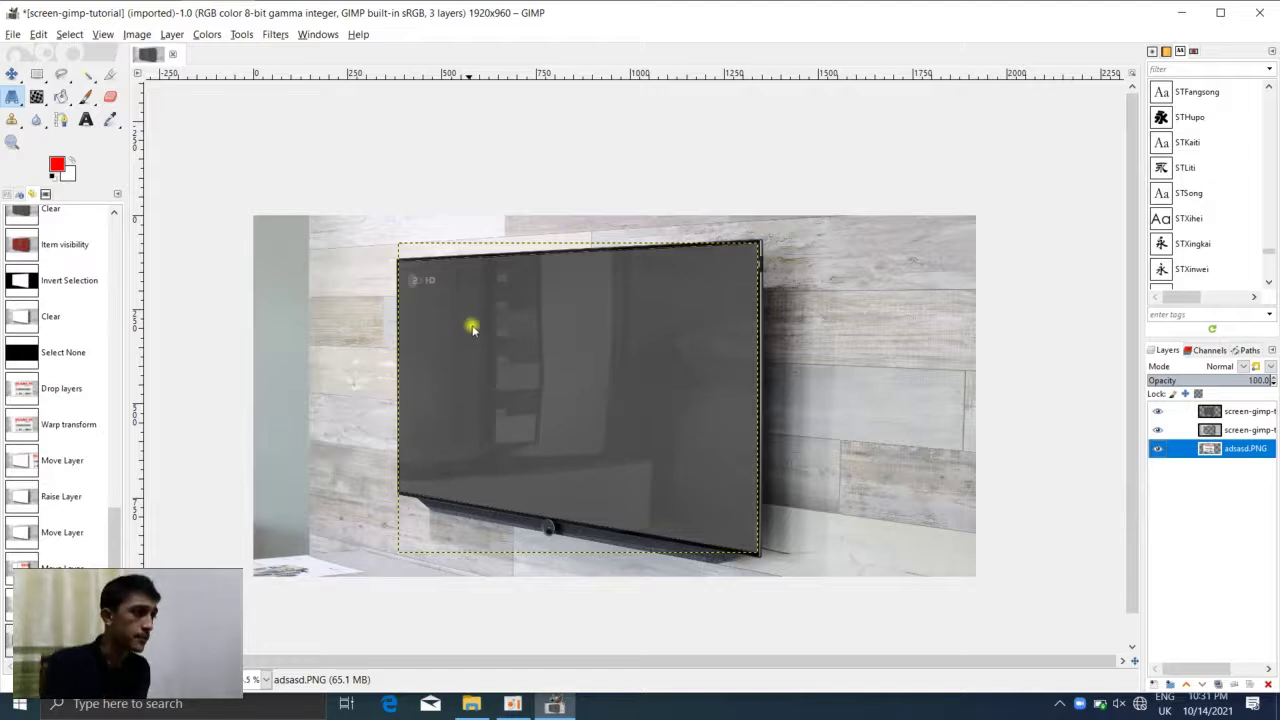
click(1215, 413)
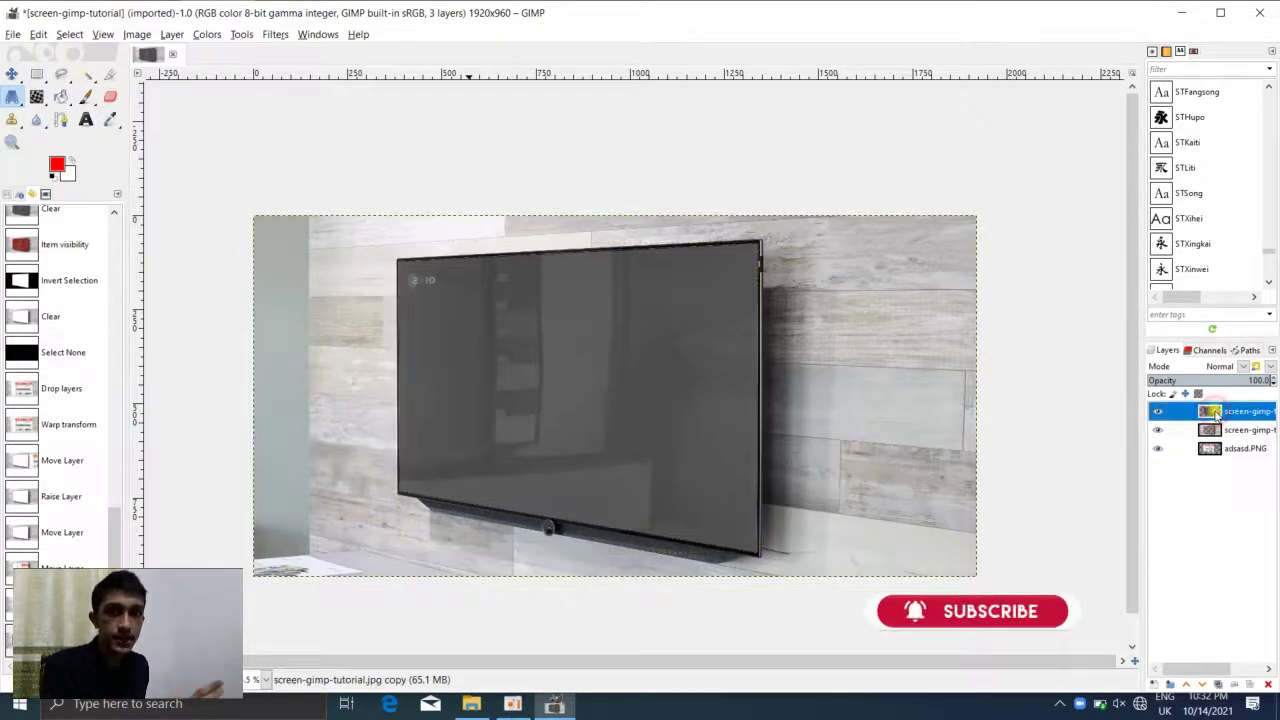
click(1241, 369)
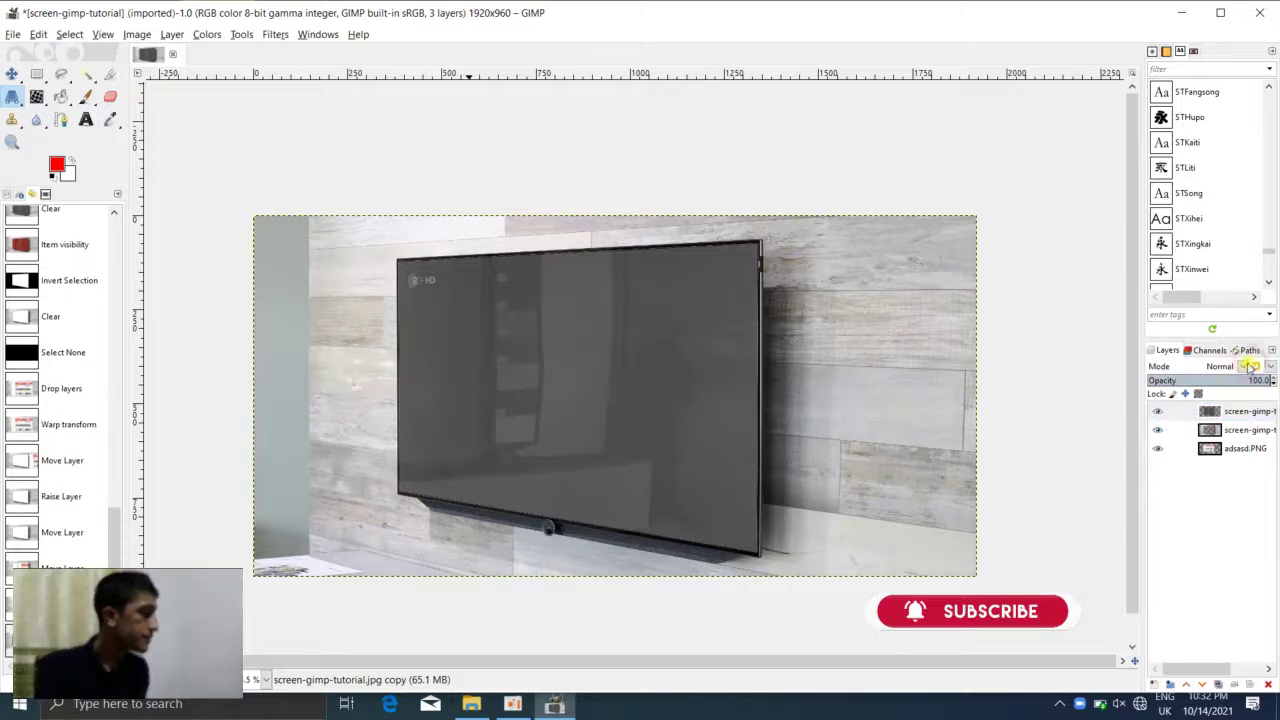
click(1246, 366)
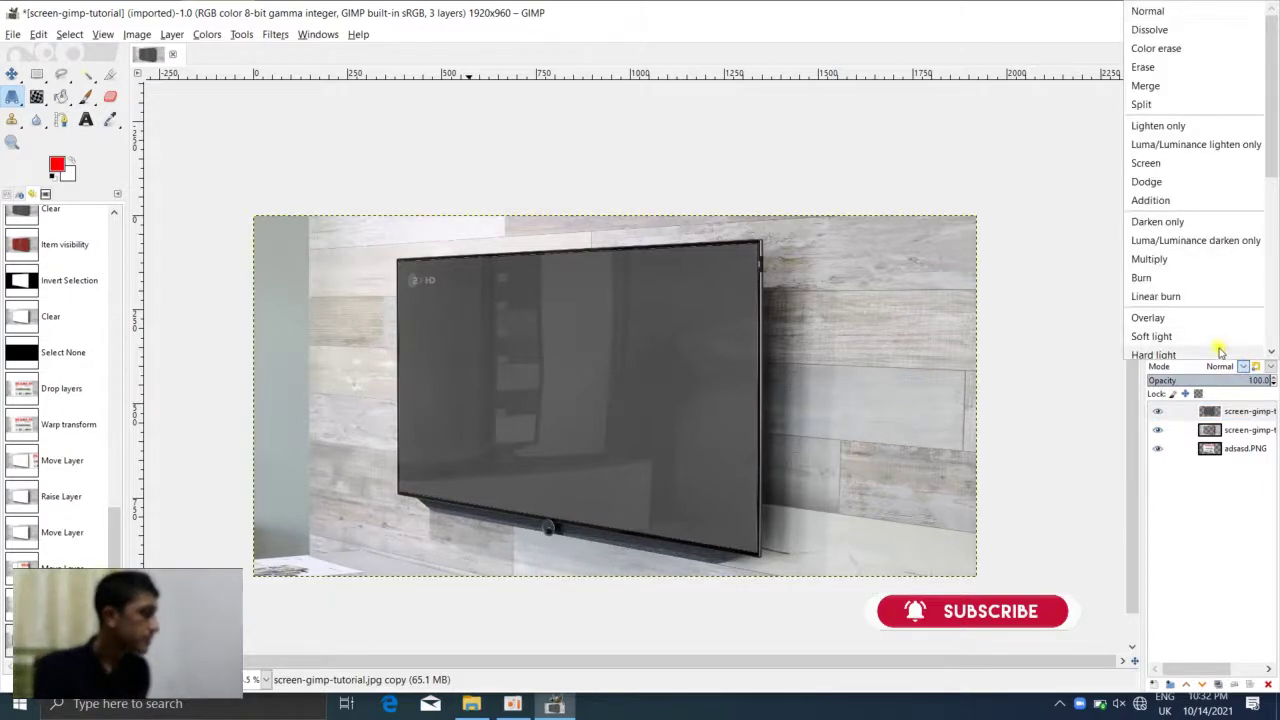
click(1219, 353)
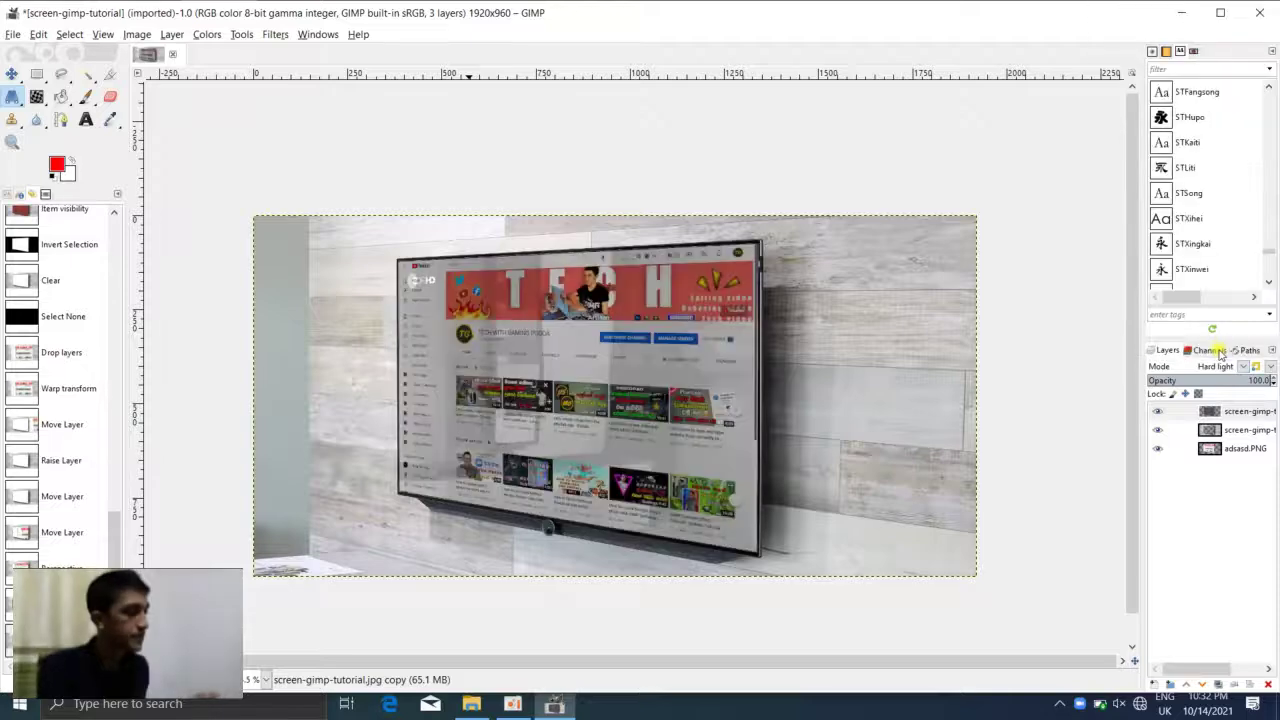
- Nudge the desaturated screen layer's upper-left corner slightly up and left with the Perspective tool and apply the transform
scroll(418, 290, up, 5)
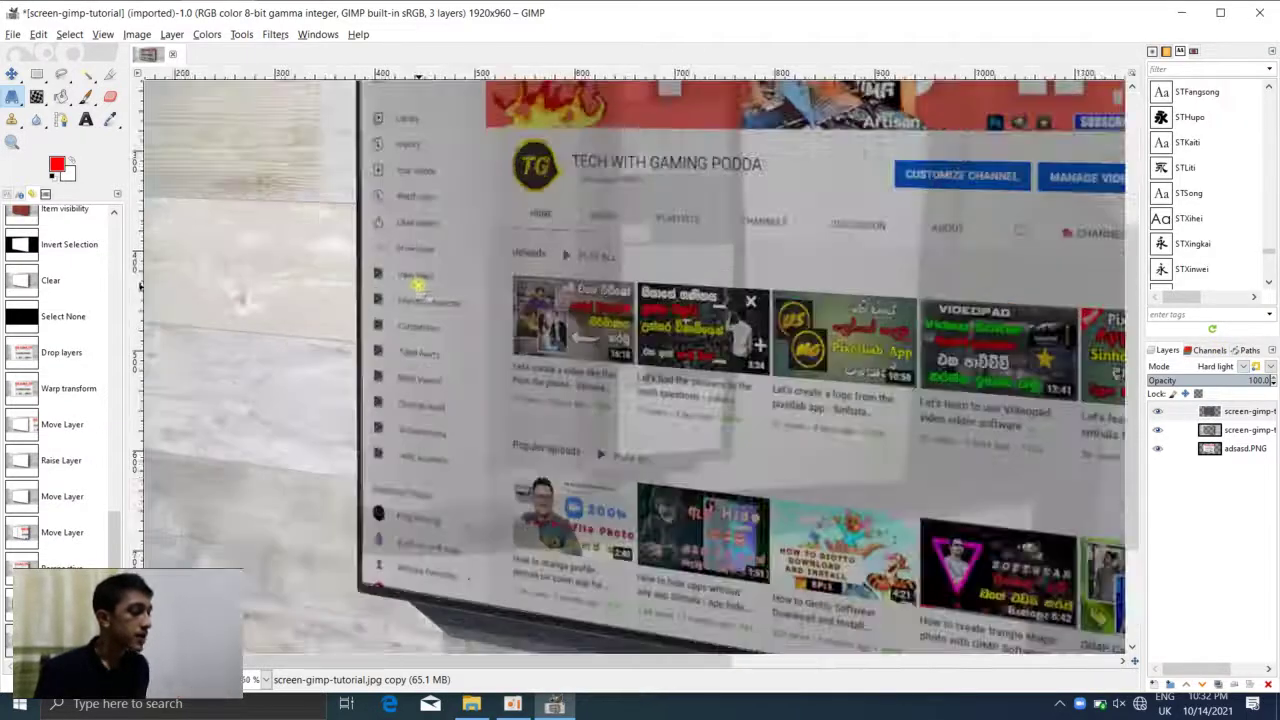
scroll(497, 265, down, 2)
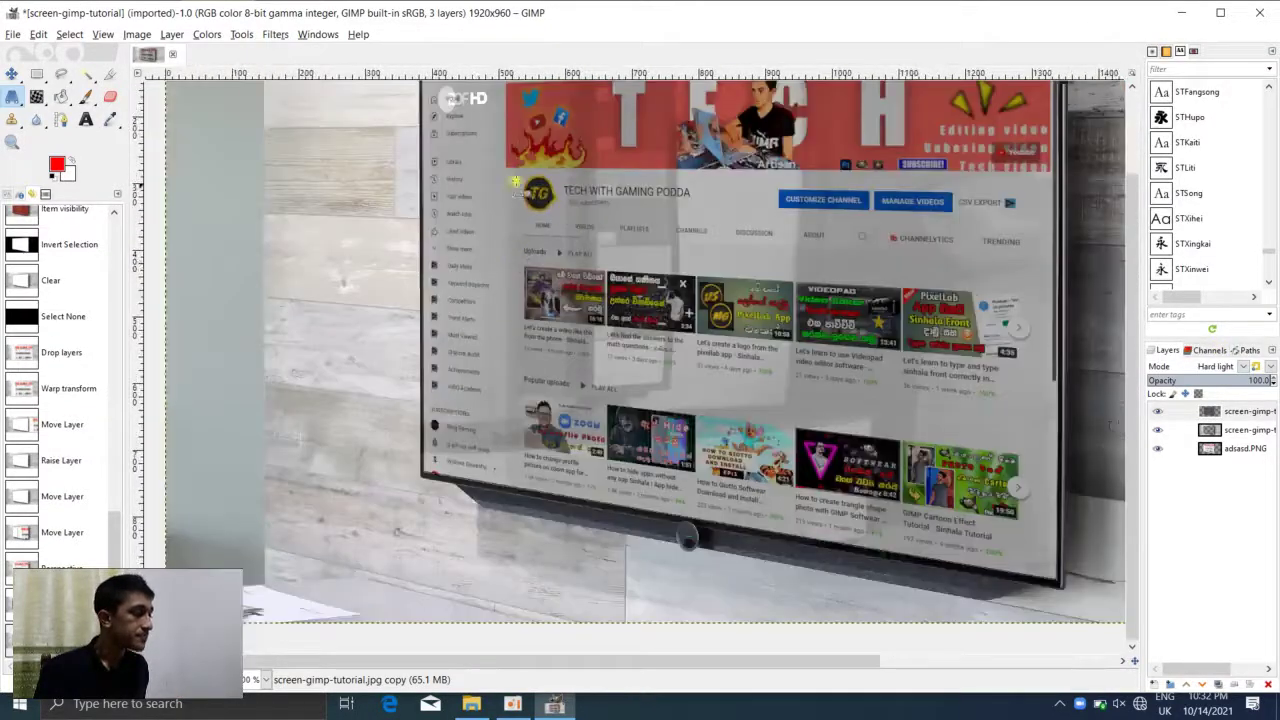
scroll(497, 265, down, 3)
scroll(515, 160, up, 3)
scroll(527, 108, up, 1)
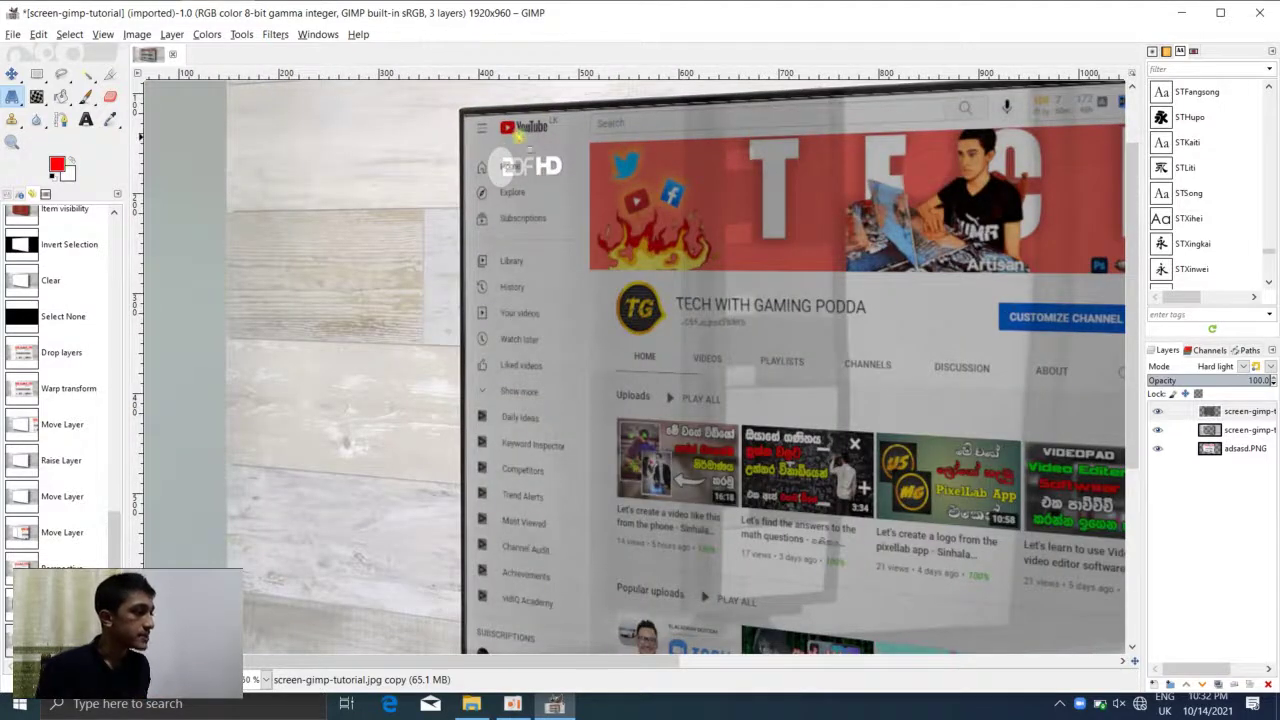
click(487, 132)
drag(486, 130, 481, 127)
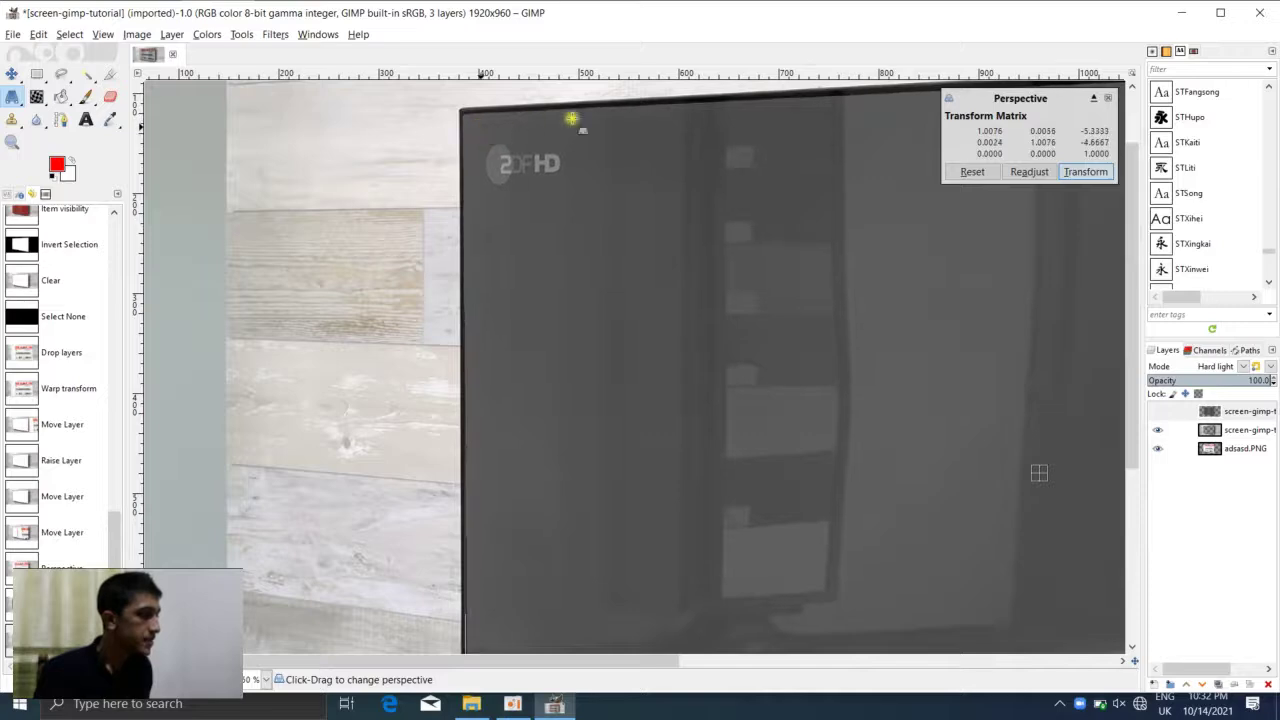
click(1070, 171)
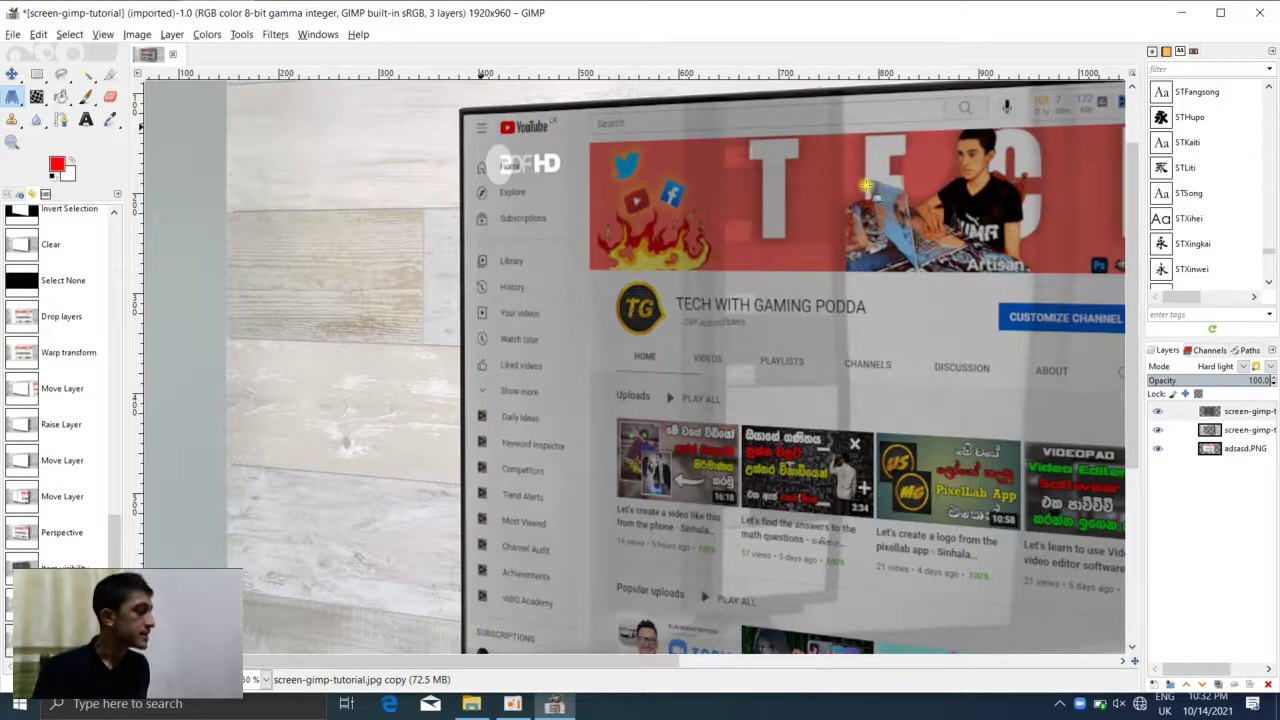
- Inspect how the screen reflections blend over the channel screenshot, from the banner down to the video thumbnails
drag(784, 227, 641, 218)
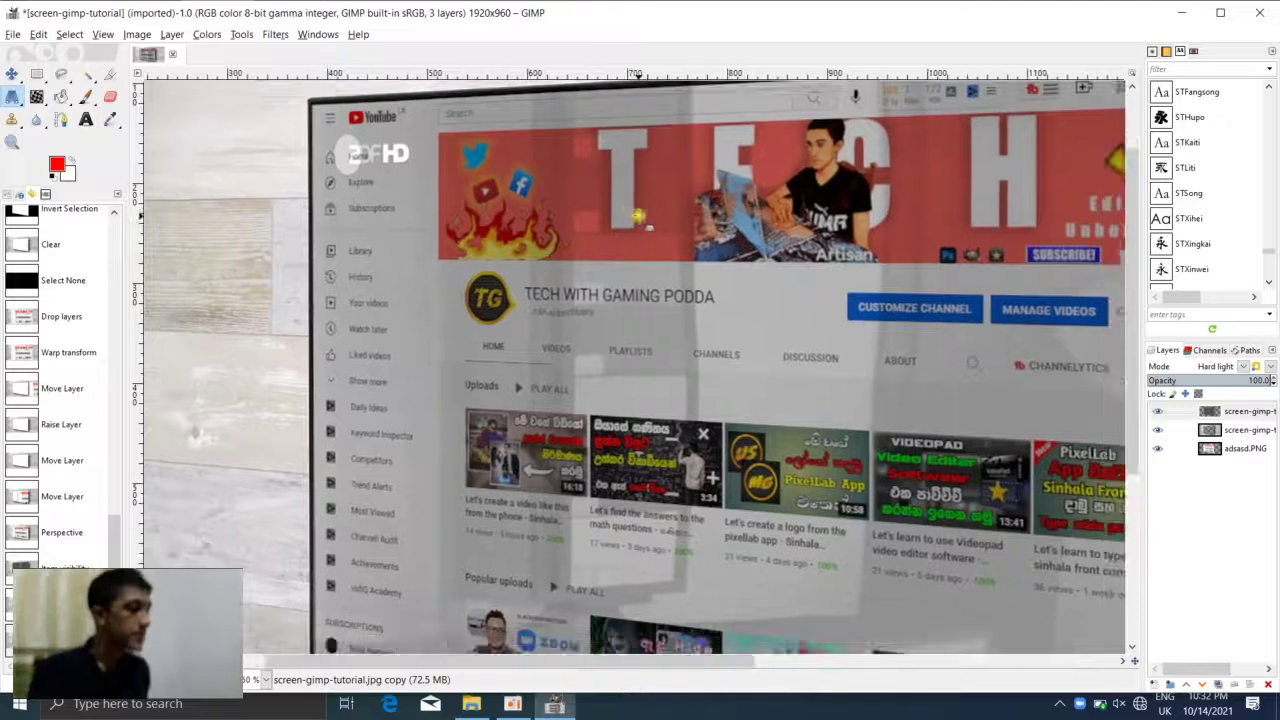
drag(837, 336, 729, 191)
drag(764, 268, 706, 214)
drag(786, 292, 767, 237)
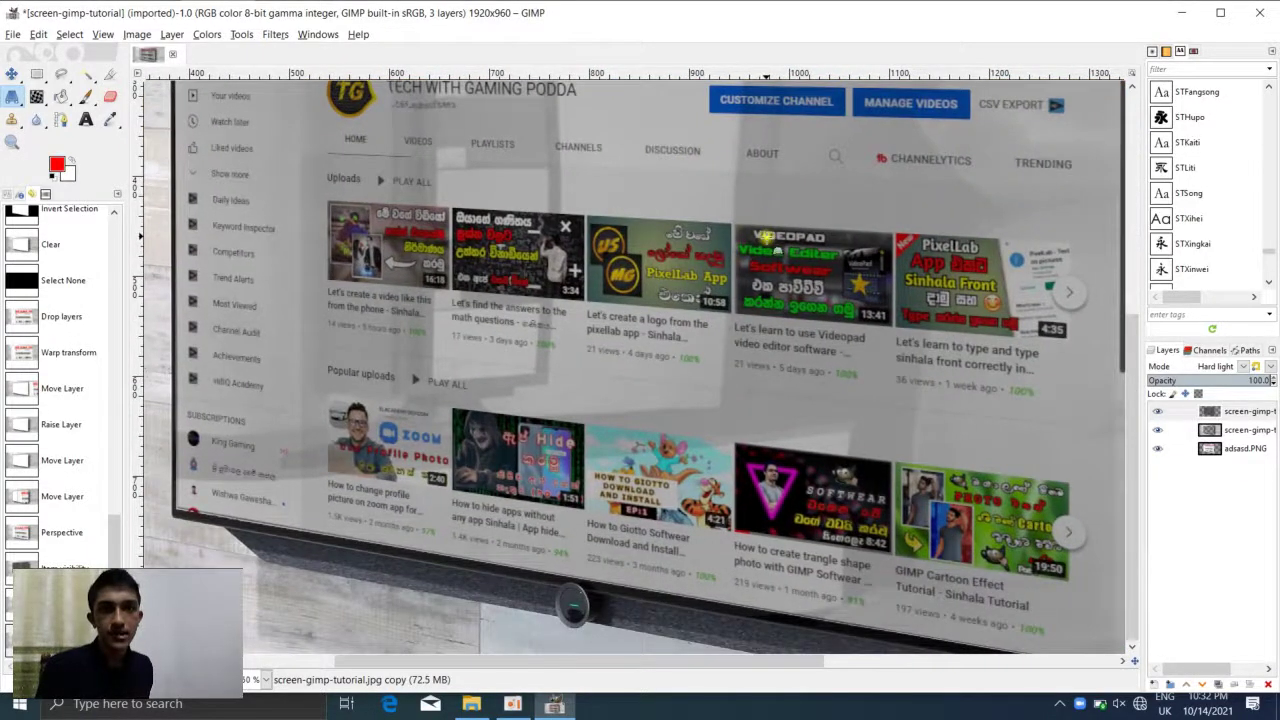